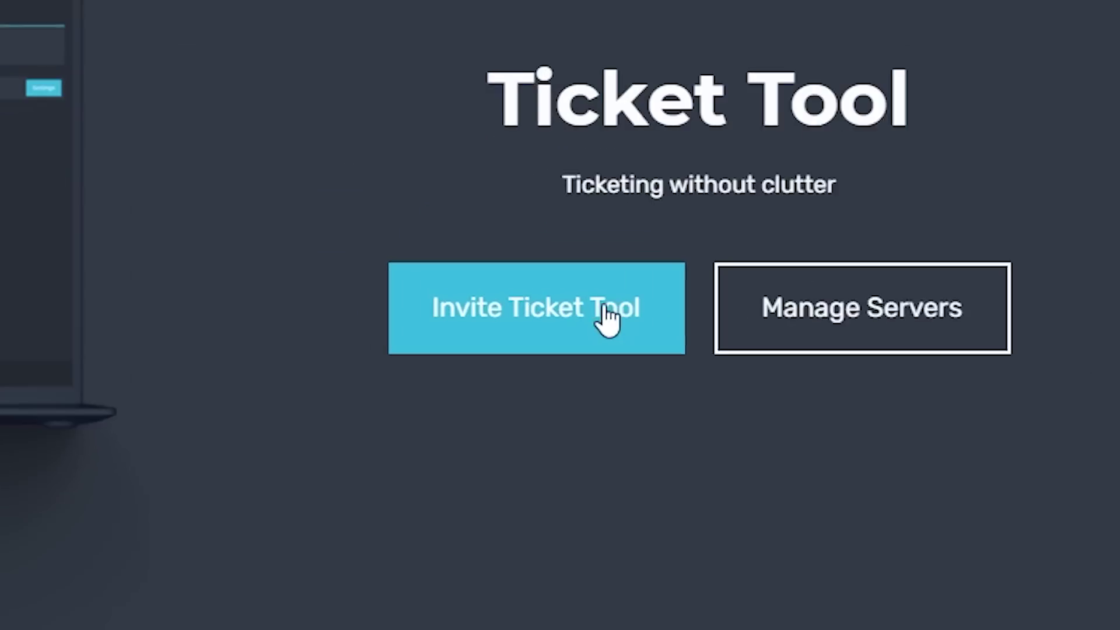
Invite and authorize the Ticket Tool bot to Video Test Server, passing the hCaptcha check.
click(567, 323)
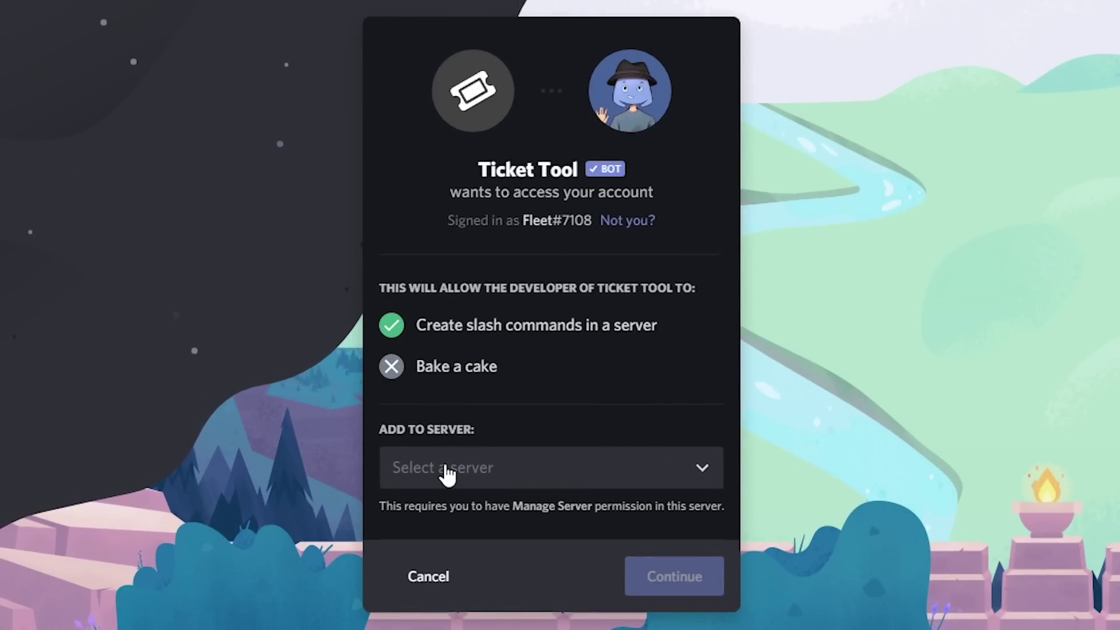
click(515, 475)
scroll(545, 554, down, 2)
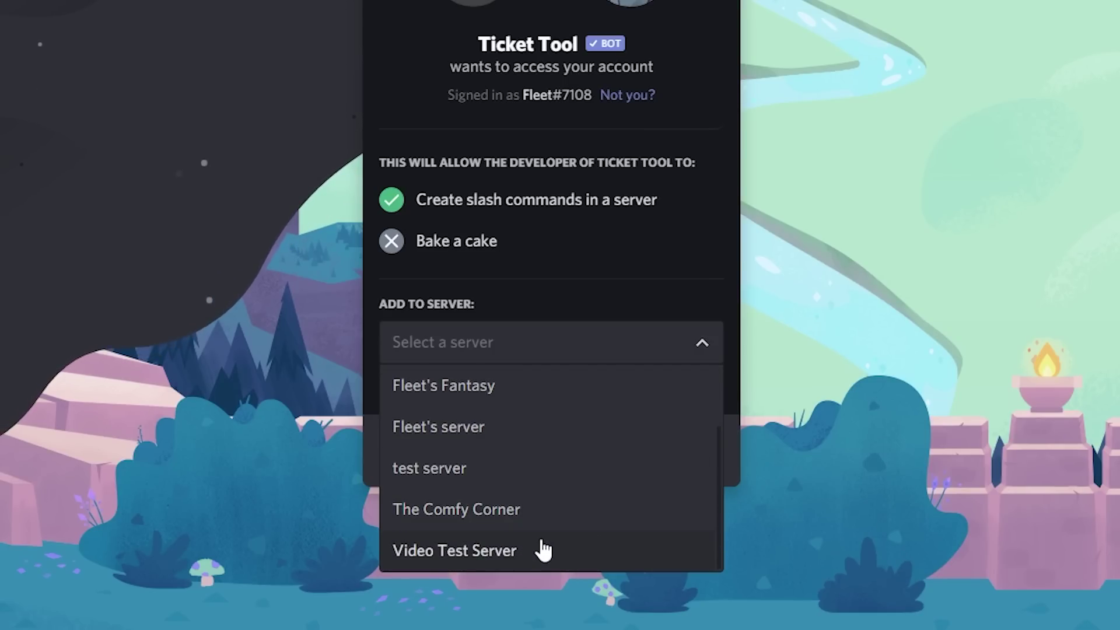
click(528, 555)
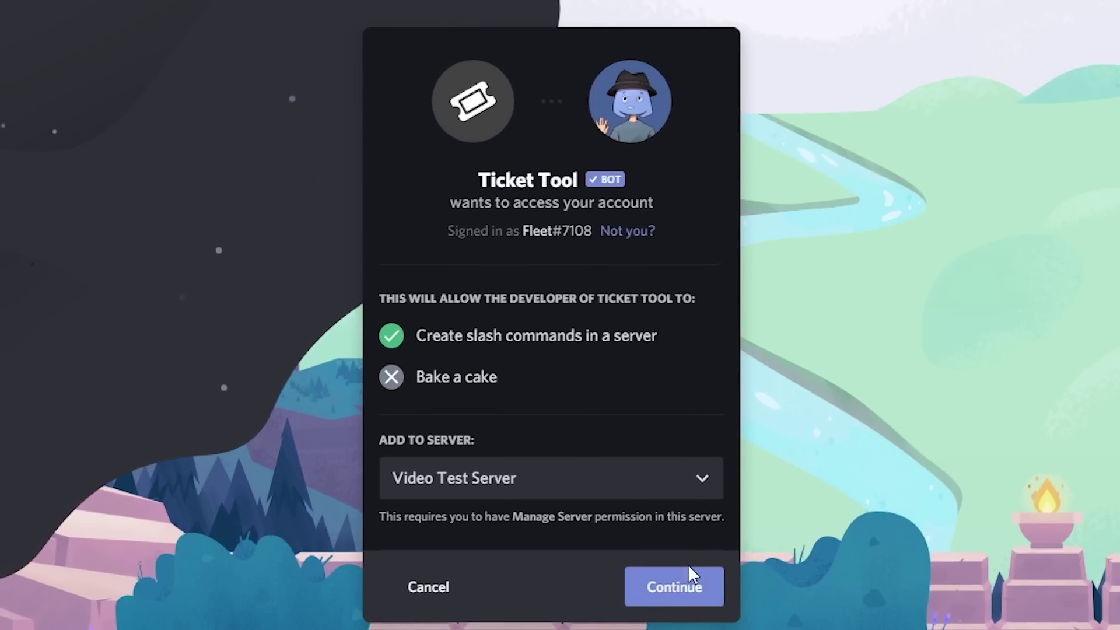
click(677, 587)
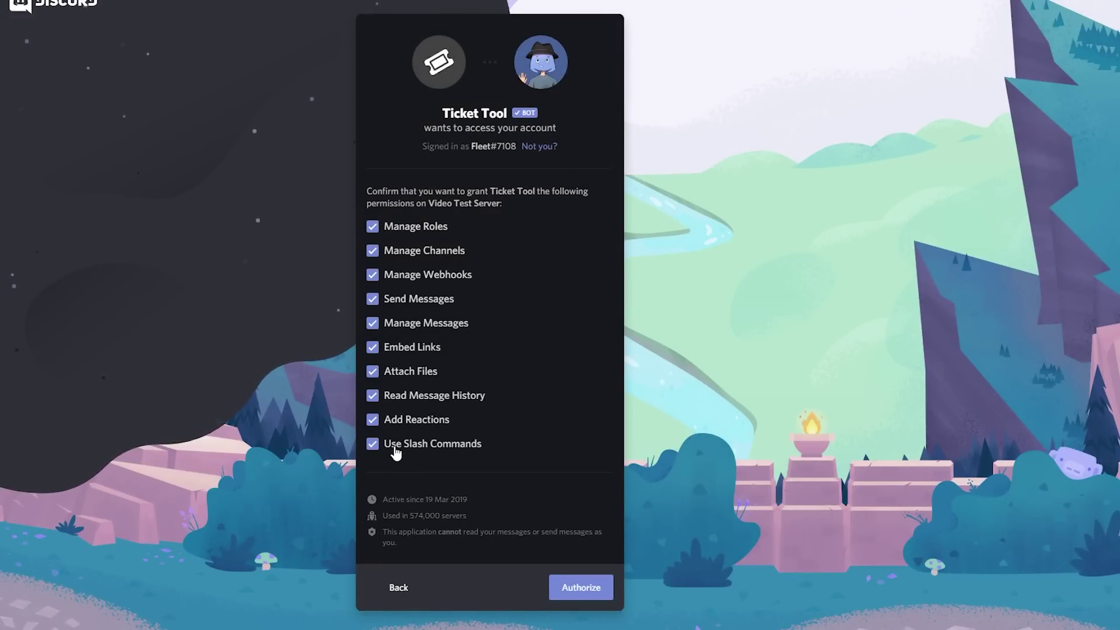
click(581, 589)
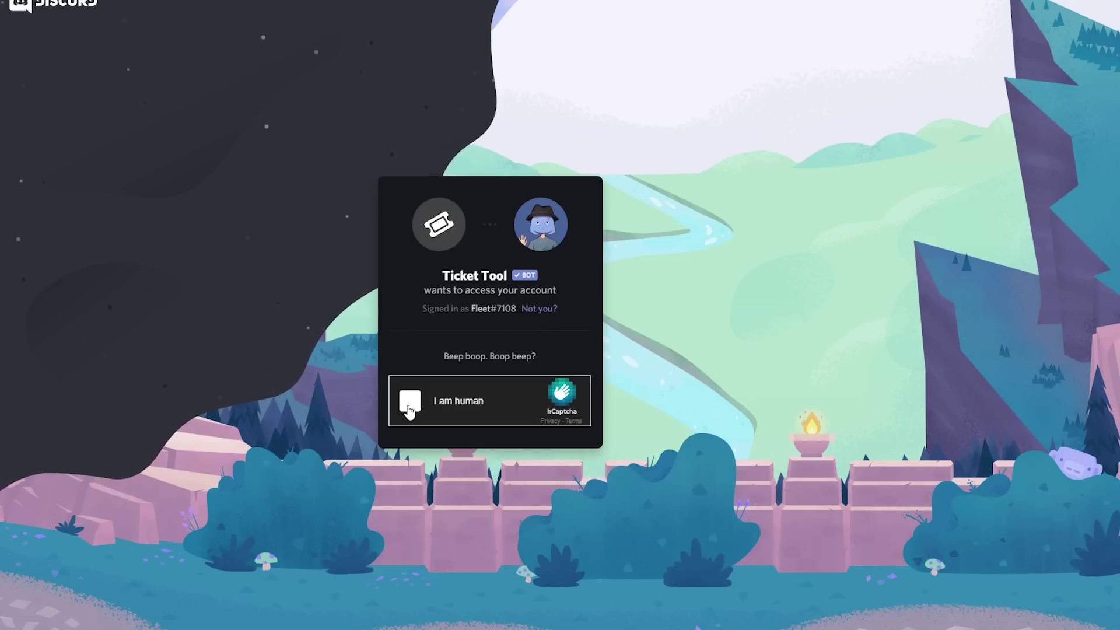
click(410, 401)
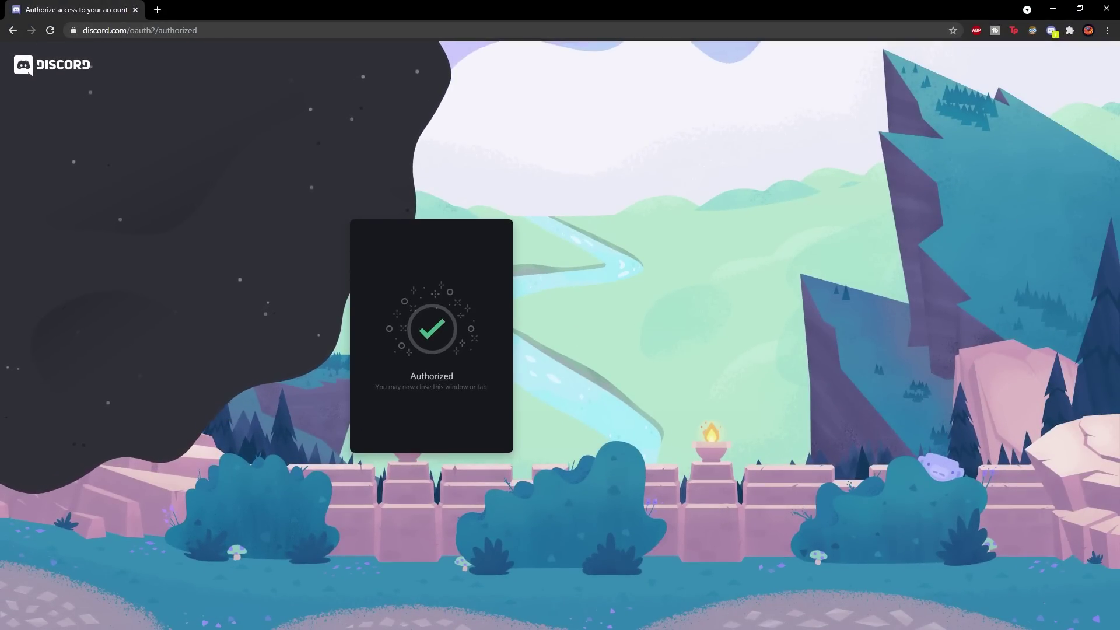
Confirm in Discord that Ticket Tool appears among the server's members, then return to the site.
click(1051, 10)
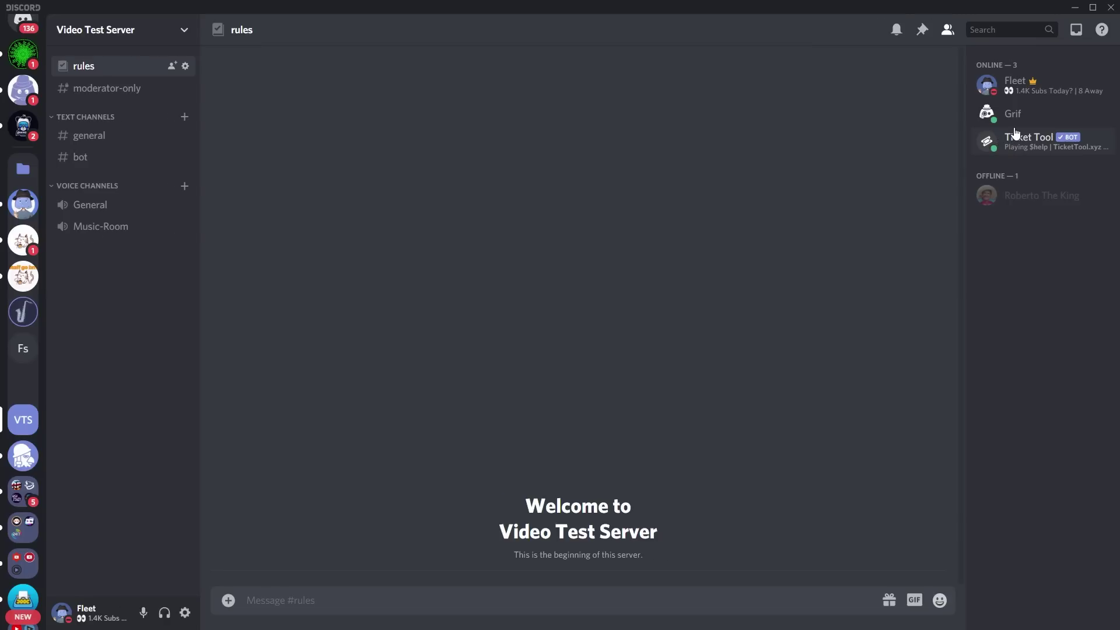
click(1009, 140)
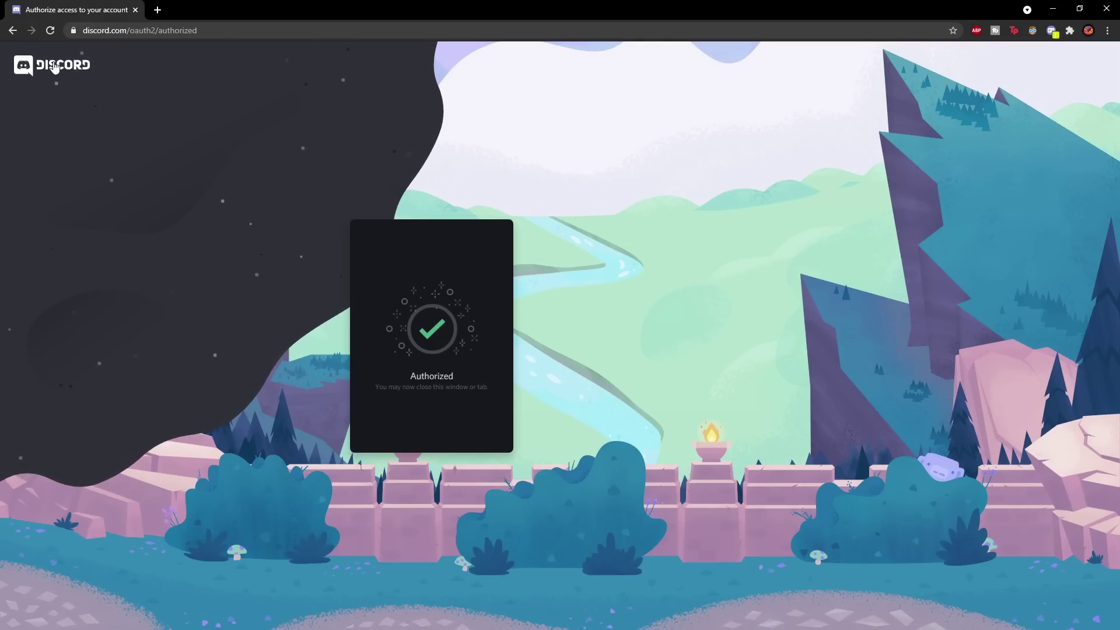
click(13, 31)
click(12, 31)
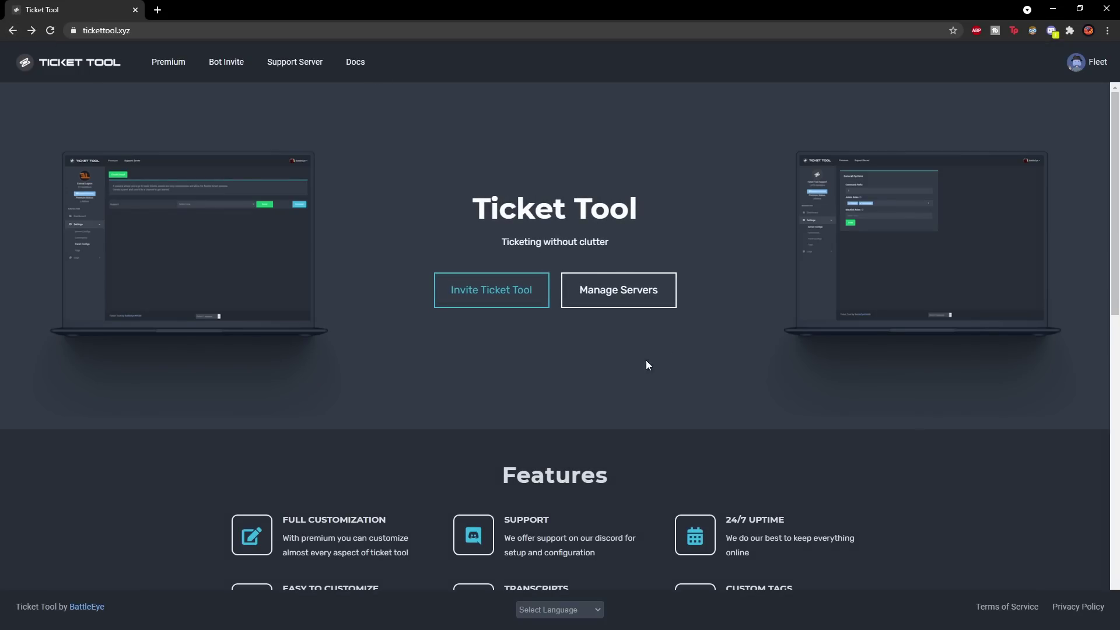
scroll(645, 367, down, 3)
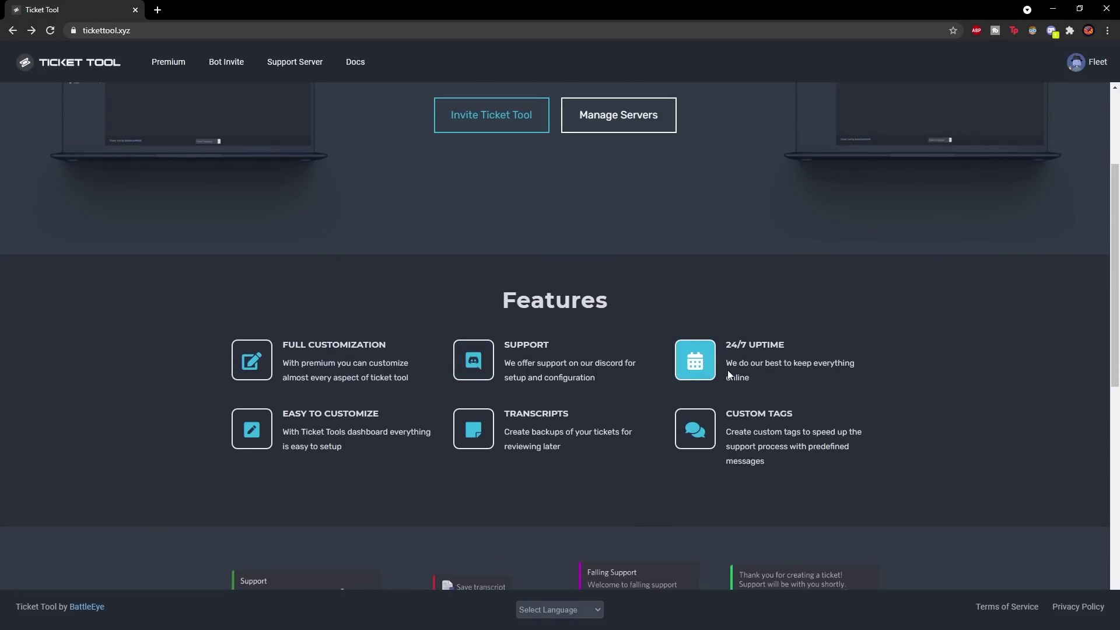
scroll(670, 443, down, 5)
scroll(635, 437, up, 5)
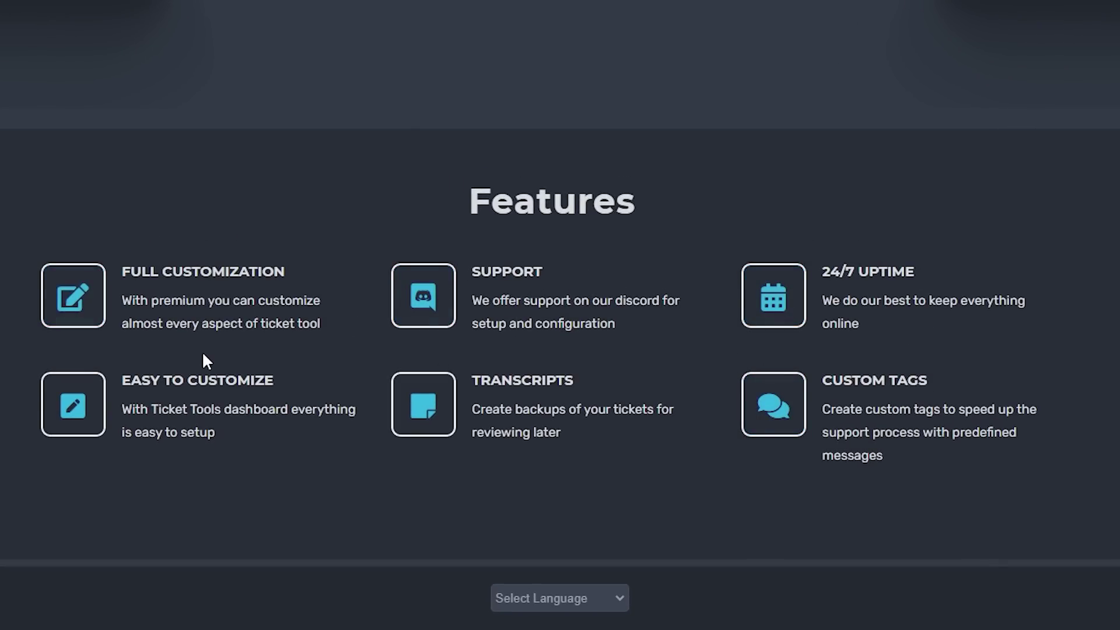
scroll(487, 414, down, 1)
scroll(534, 475, down, 3)
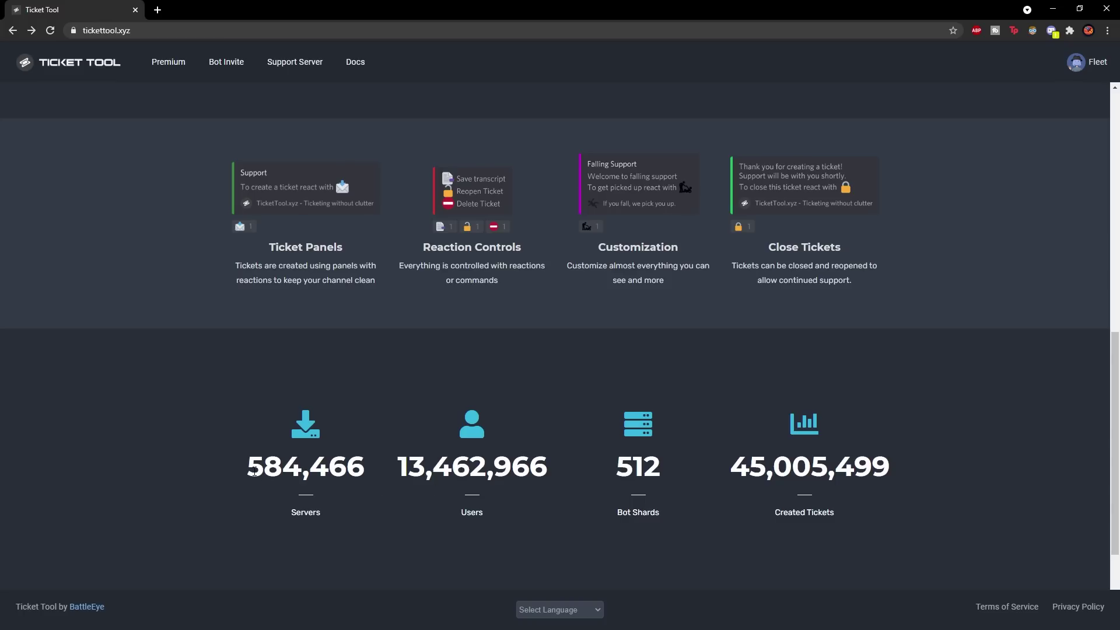
drag(255, 472, 320, 471)
click(329, 470)
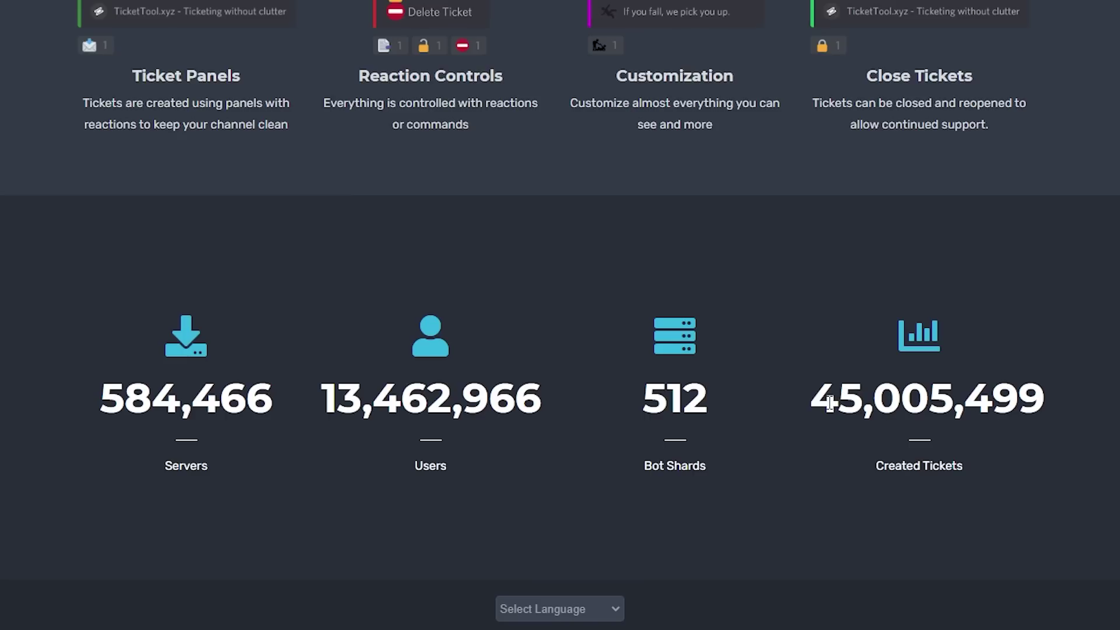
drag(812, 402, 1044, 402)
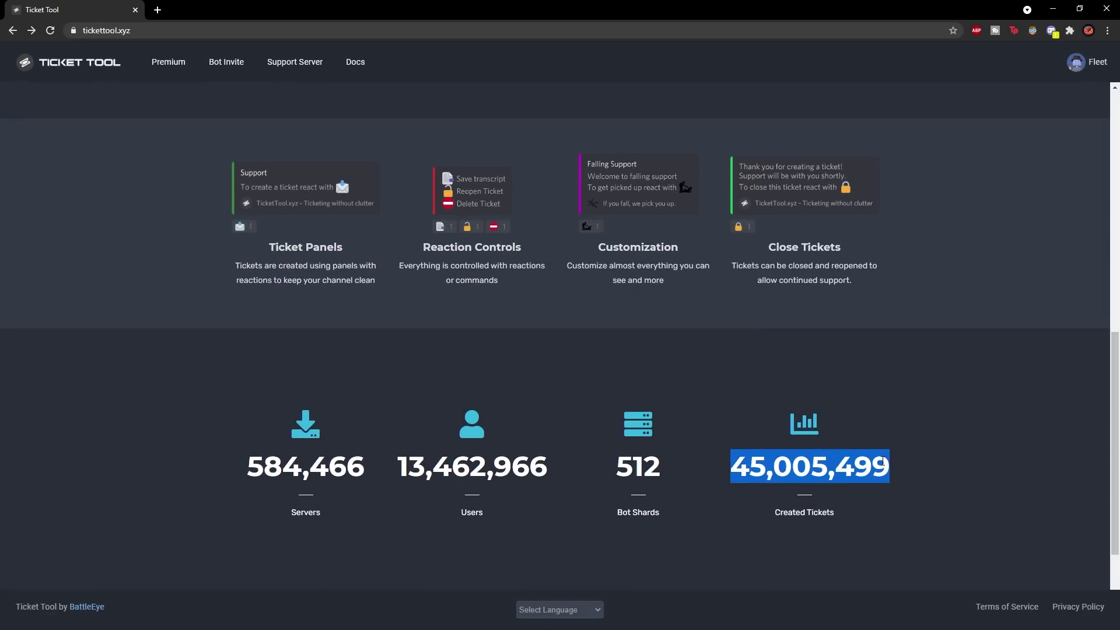
click(851, 487)
scroll(720, 159, up, 10)
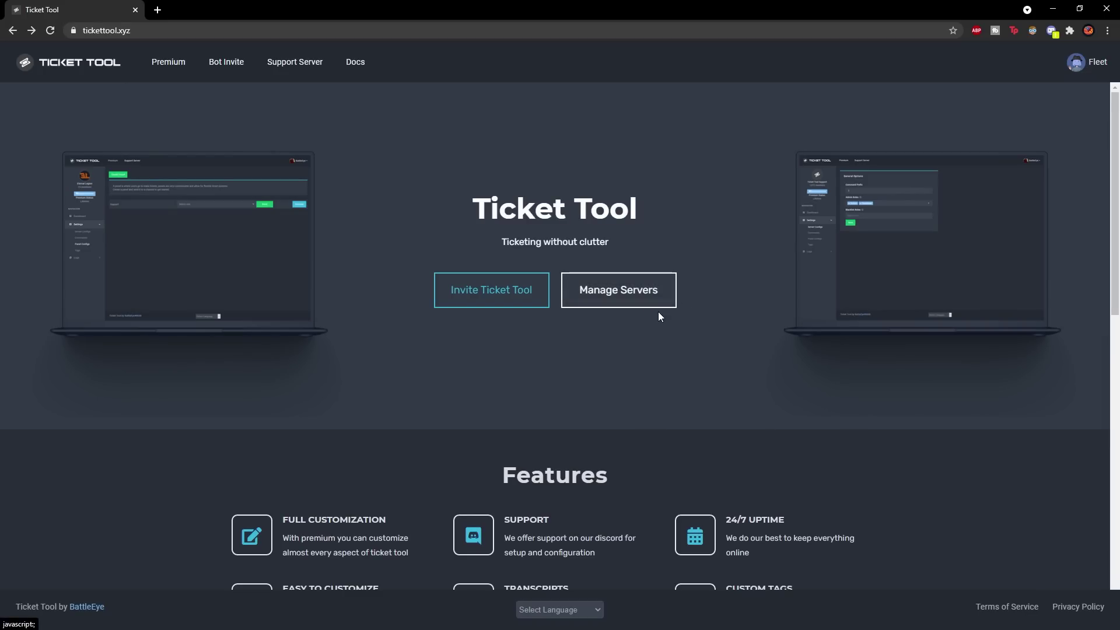
Open Video Test Server's Server Info dashboard from Manage Servers.
click(621, 295)
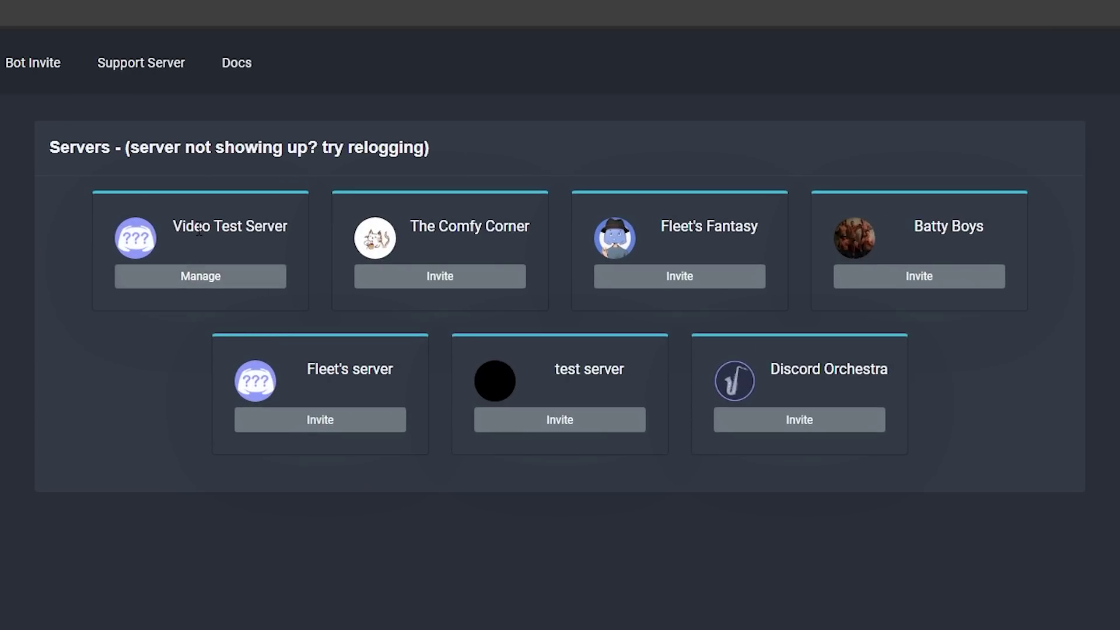
drag(170, 226, 286, 228)
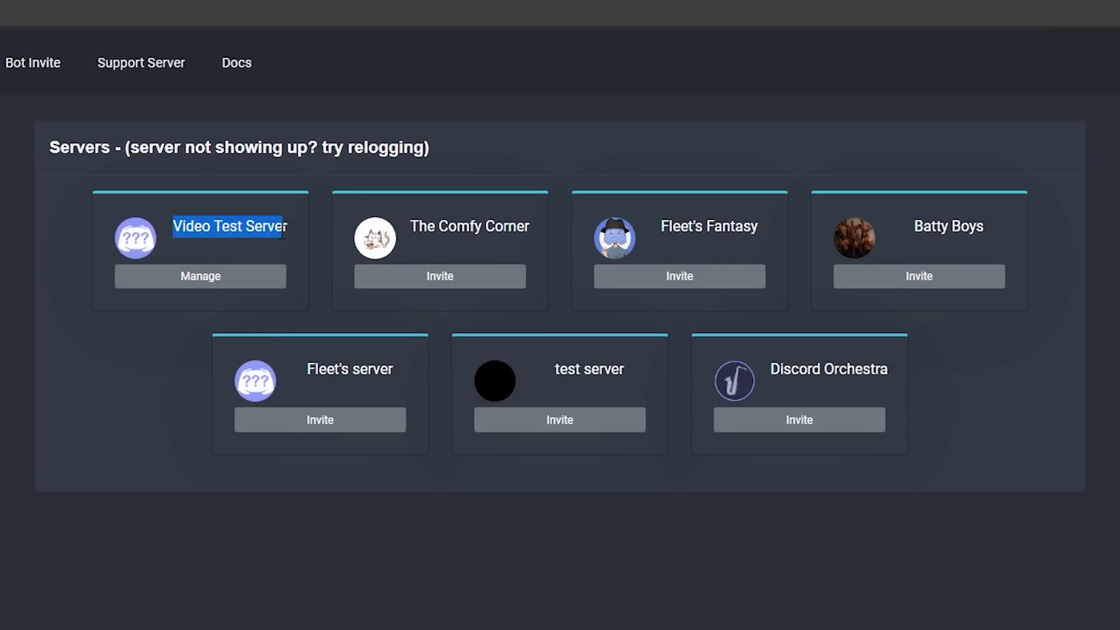
click(221, 283)
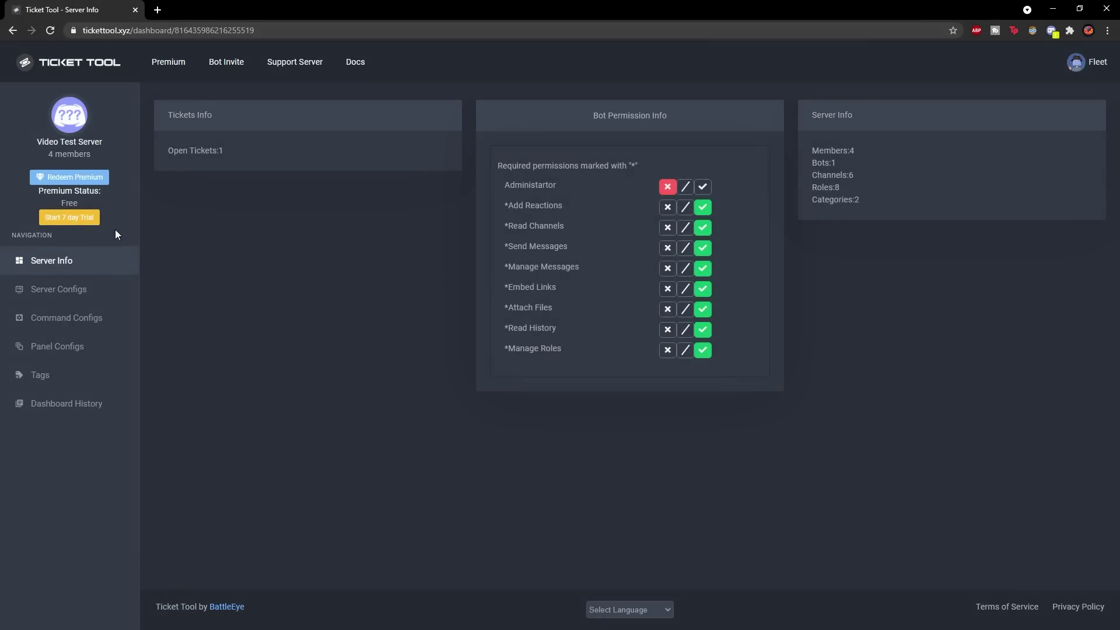
click(112, 262)
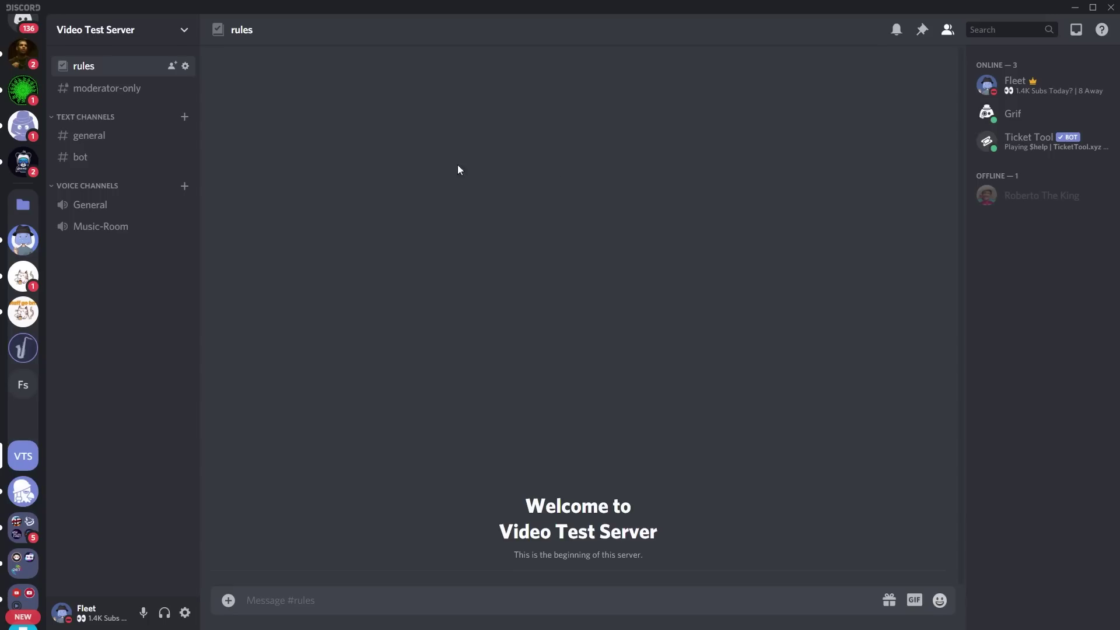
Open the Ticket Tool role in Video Test Server's Server Settings > Roles.
click(227, 34)
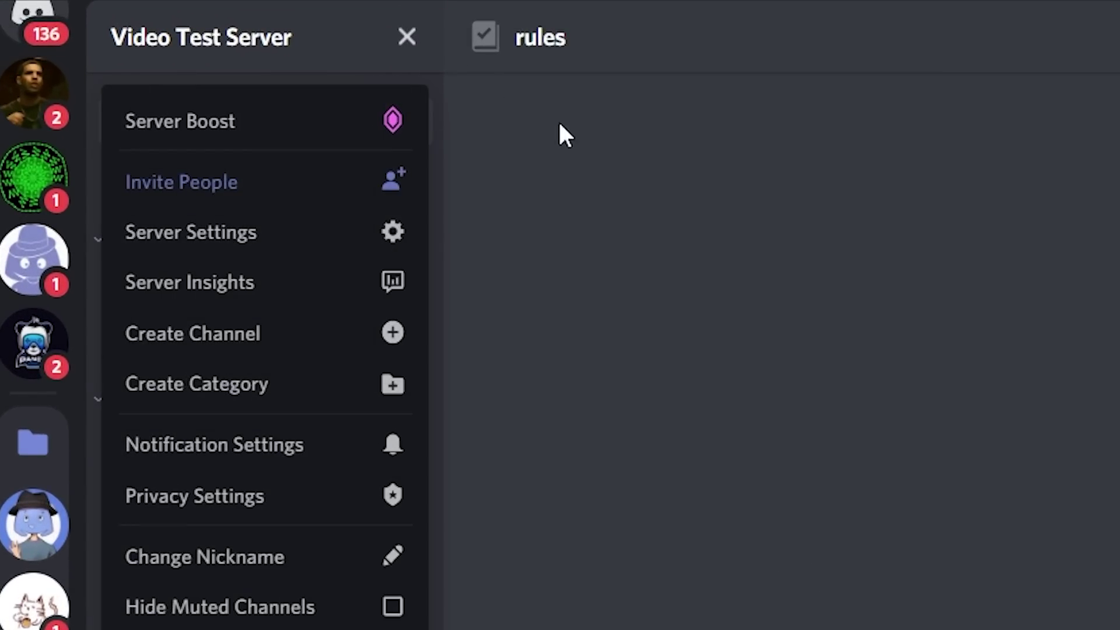
click(236, 36)
click(409, 39)
click(328, 236)
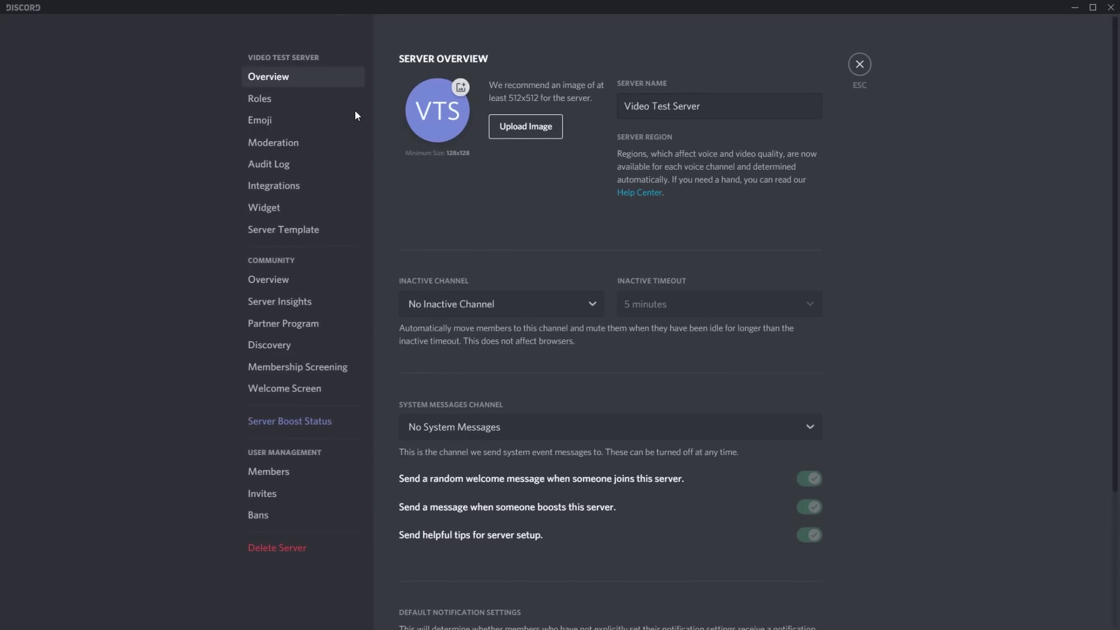
click(270, 100)
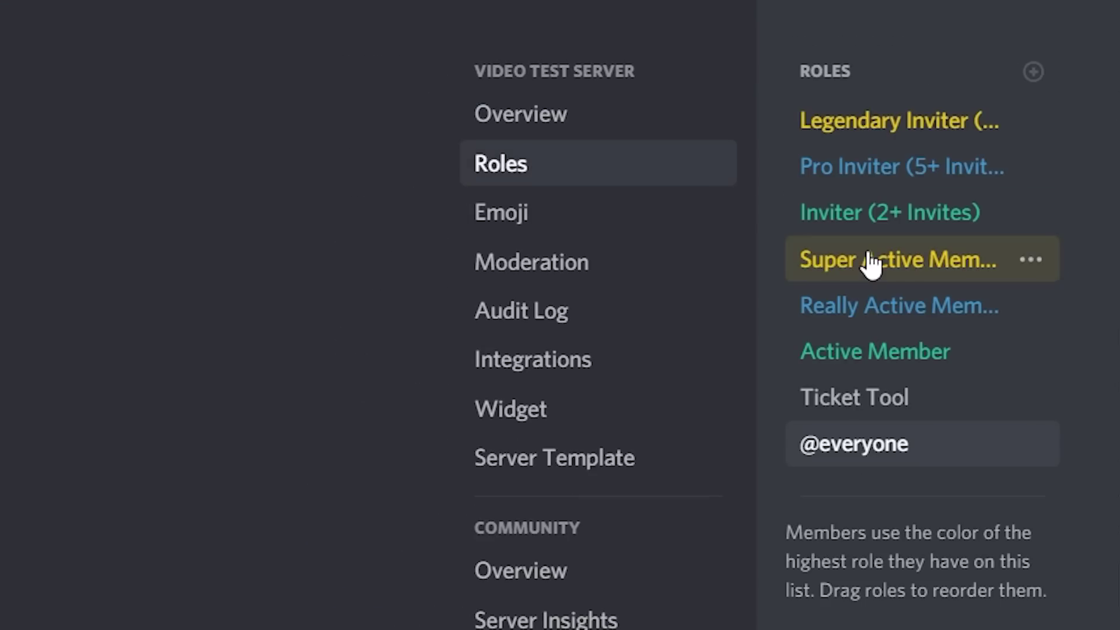
click(427, 201)
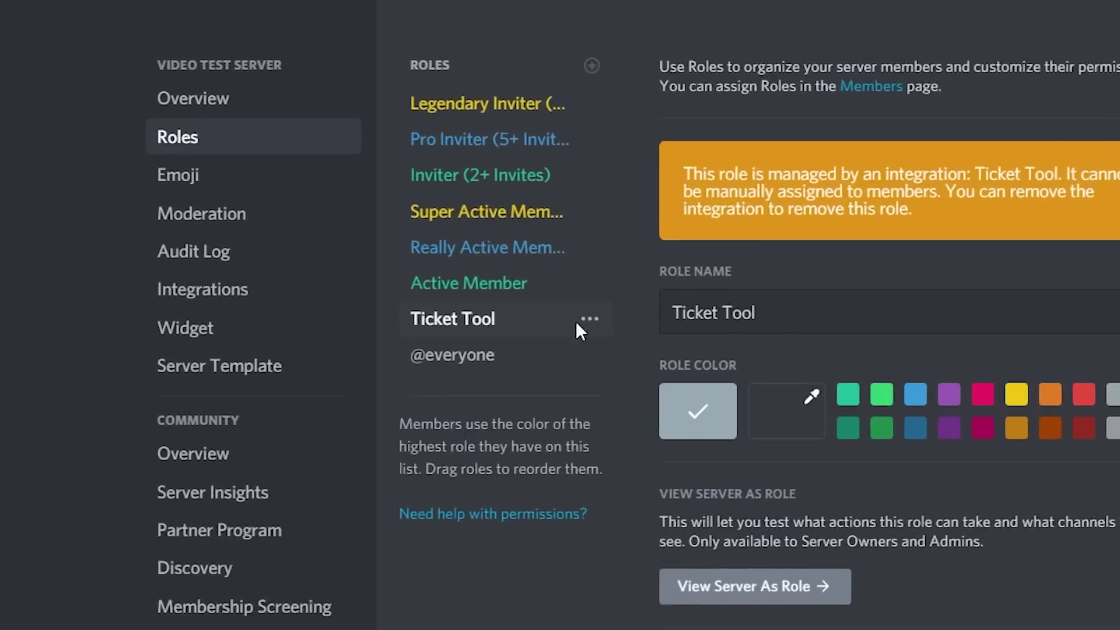
Switch on Administrator for the Ticket Tool role and save the change.
scroll(678, 350, down, 4)
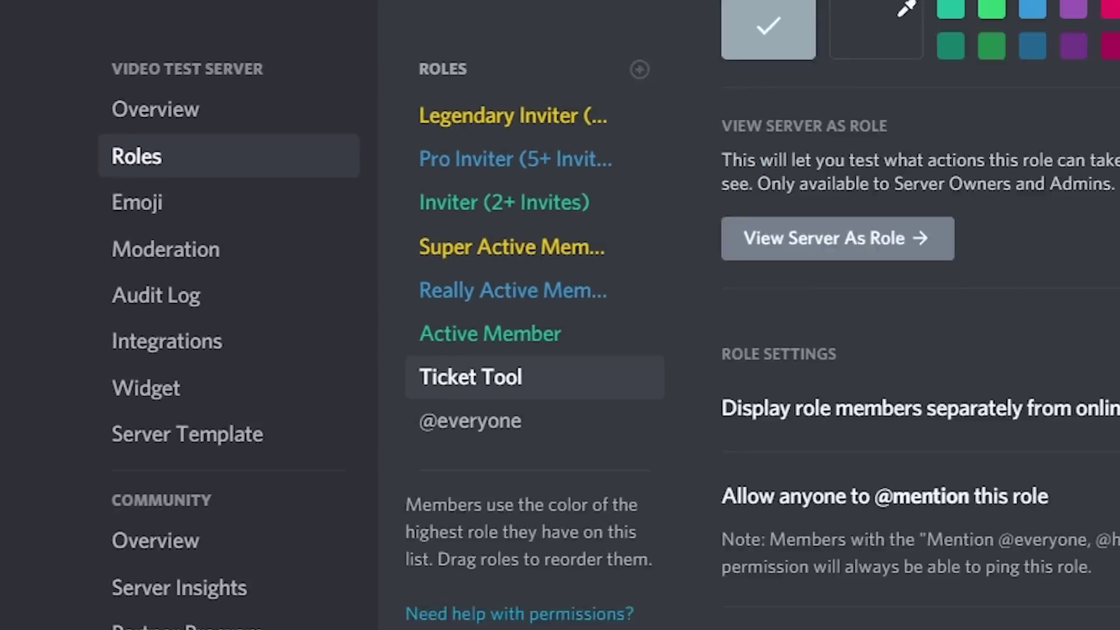
scroll(697, 429, down, 10)
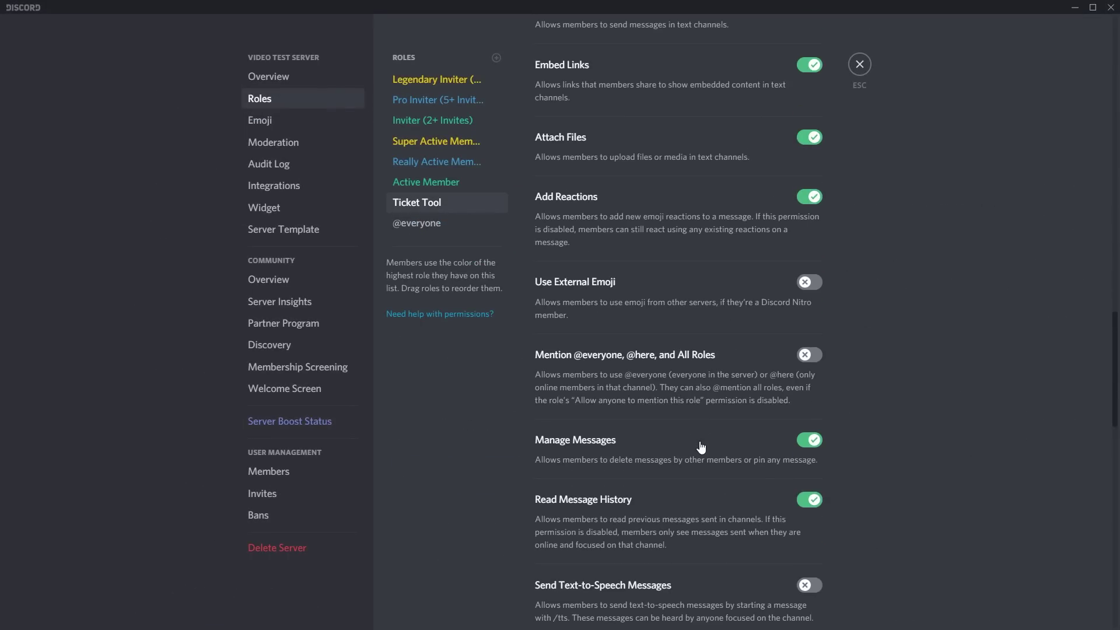
scroll(697, 438, down, 14)
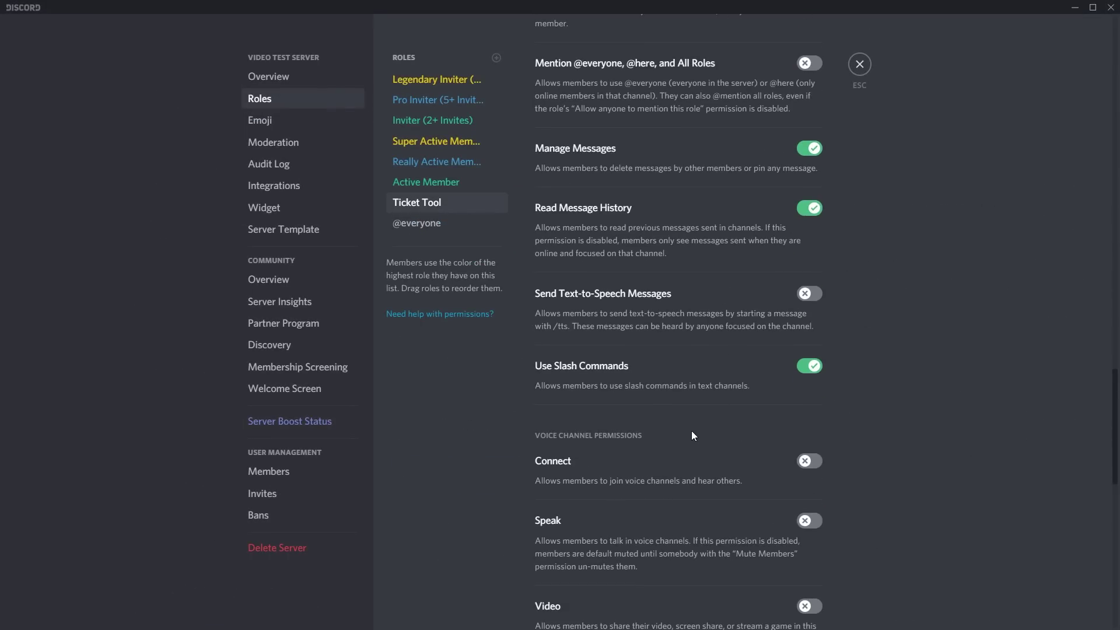
scroll(682, 443, down, 3)
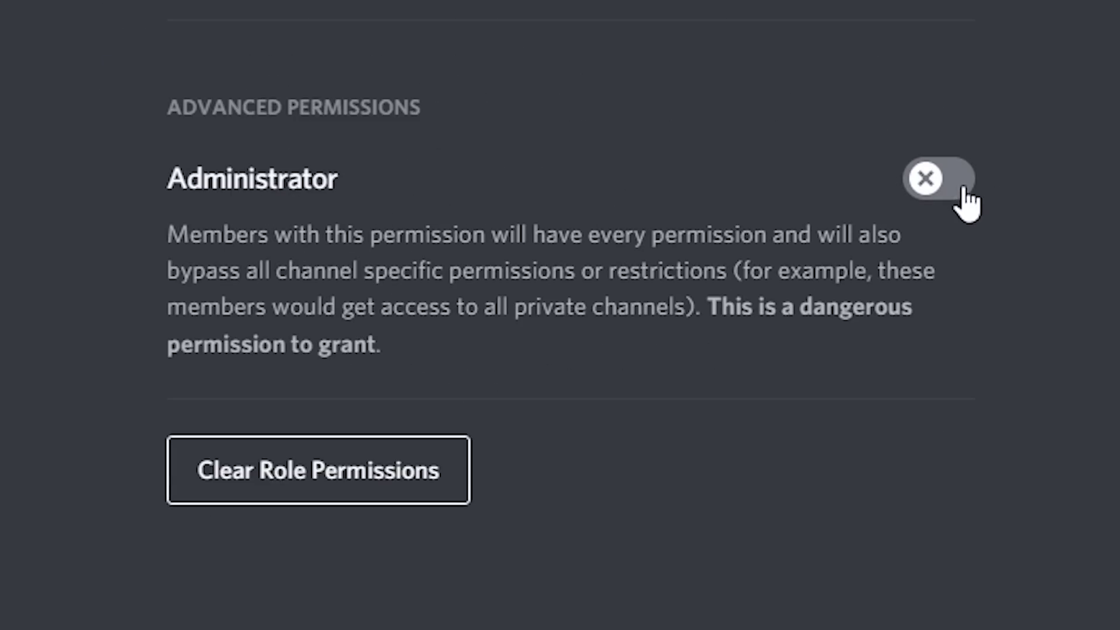
click(944, 196)
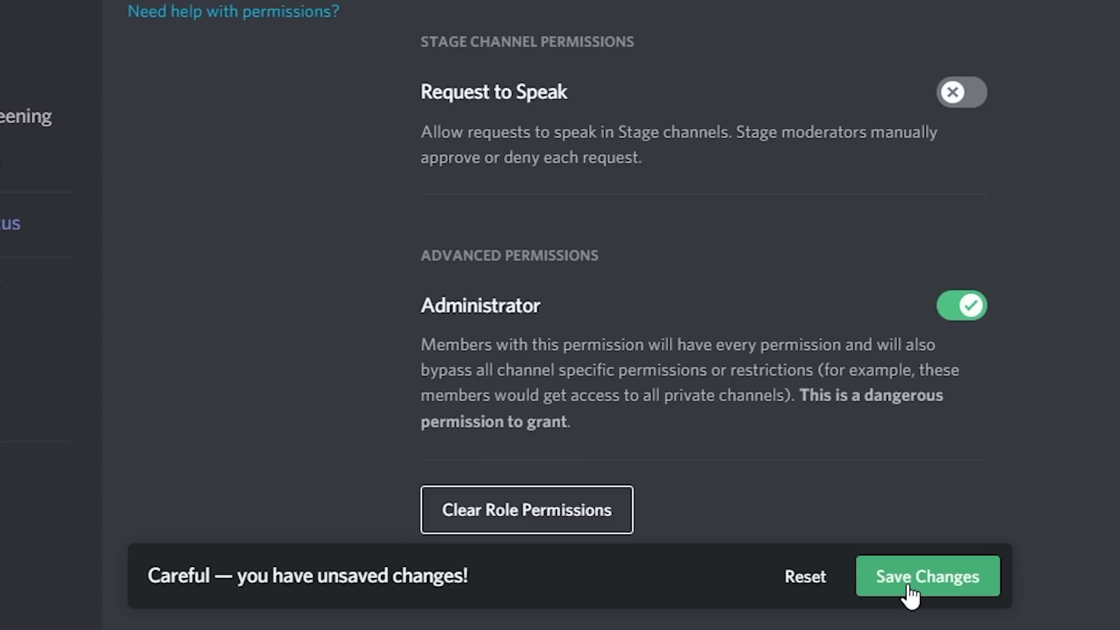
click(910, 590)
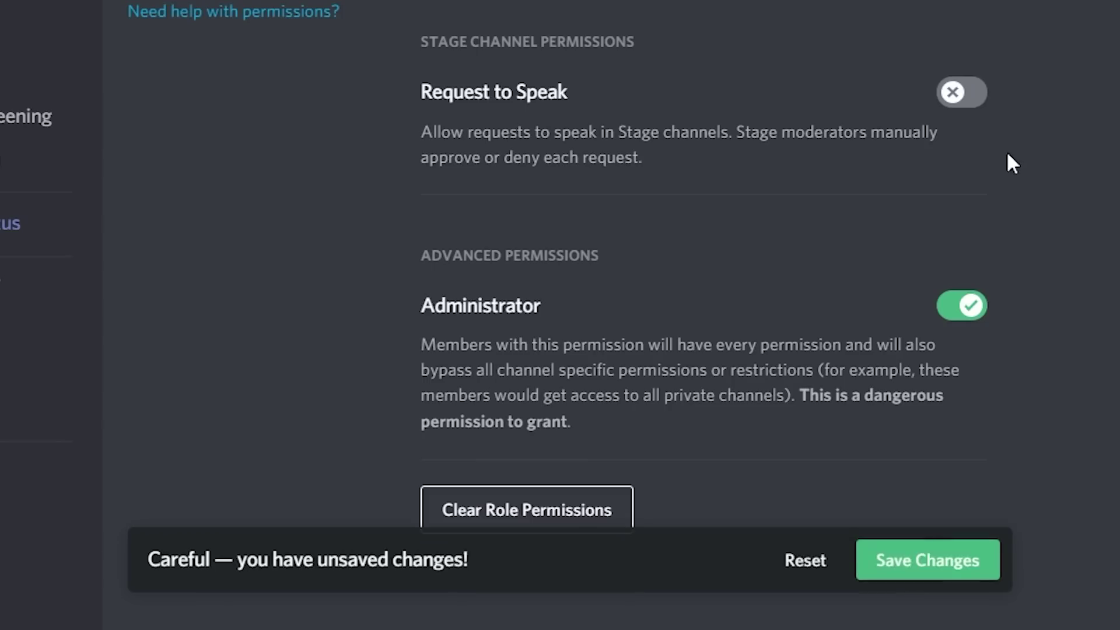
scroll(652, 252, up, 4)
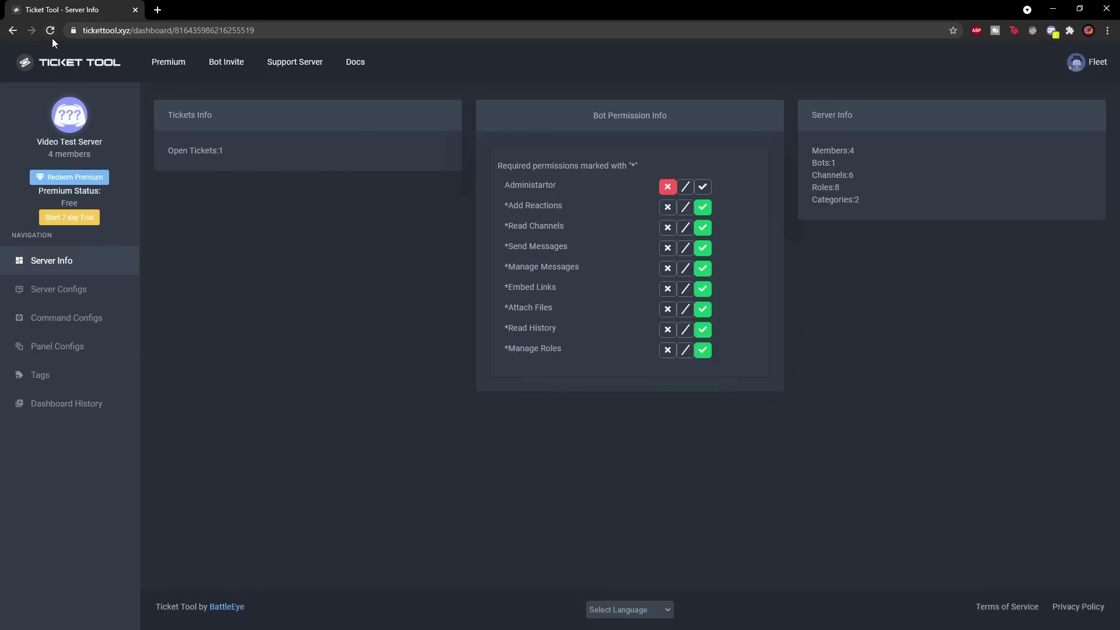
Reload the Ticket Tool dashboard and open its Server Configs page.
click(50, 31)
click(82, 294)
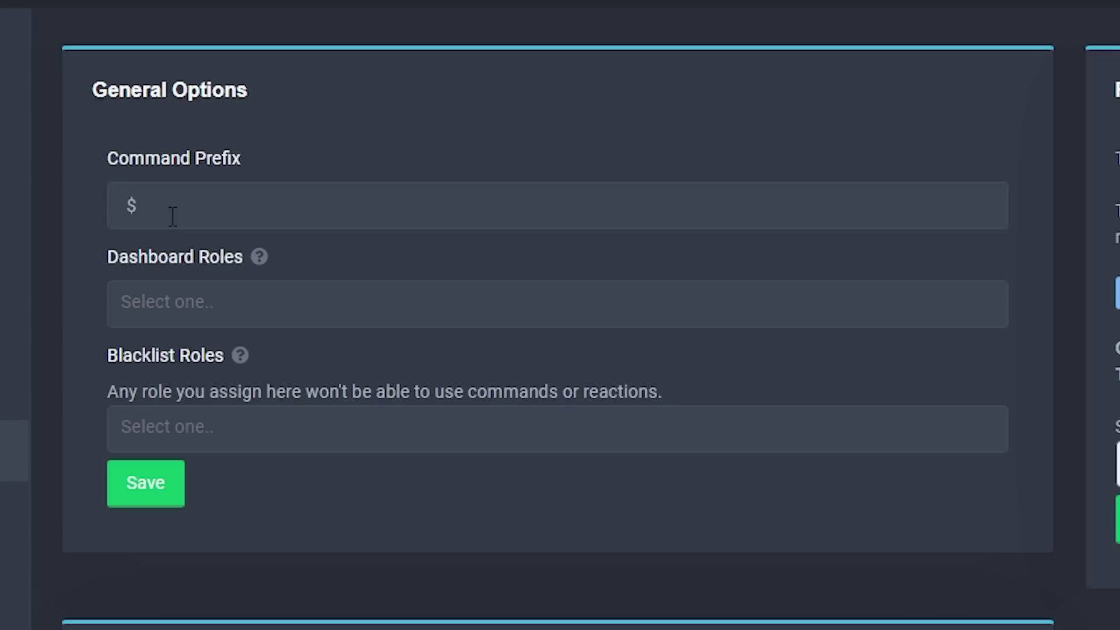
Try other command prefixes, leaving the prefix set to $.
click(280, 213)
key(BackSpace)
text(!)
key(BackSpace)
text(t)
key(BackSpace)
text(t)
key(BackSpace)
text($)
Check the Dashboard Roles list without choosing, then return to Discord's role settings.
click(180, 304)
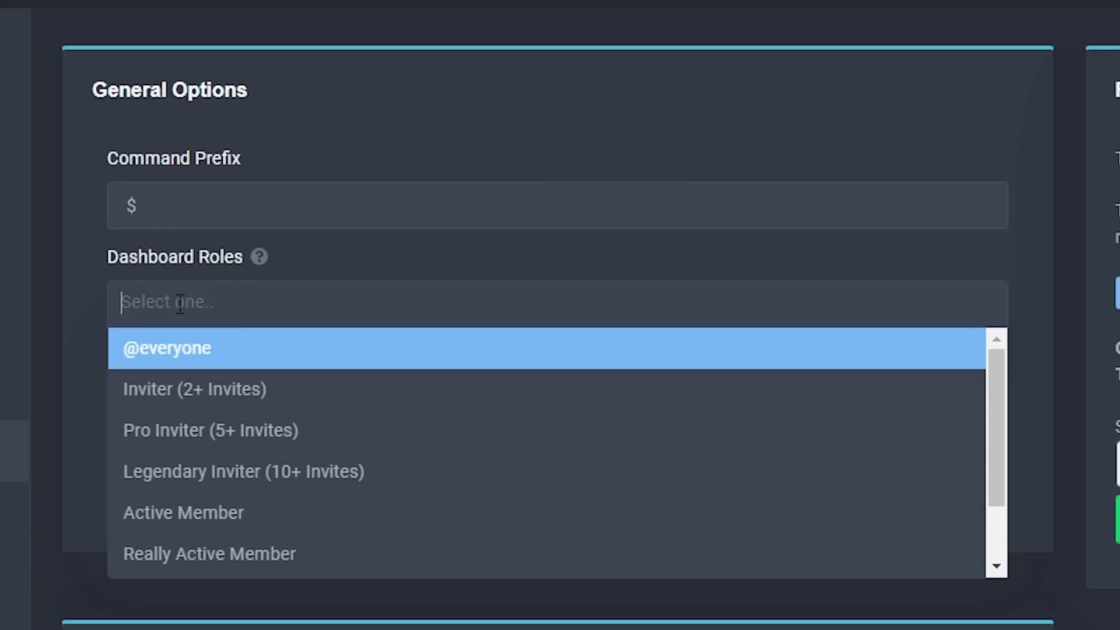
click(179, 300)
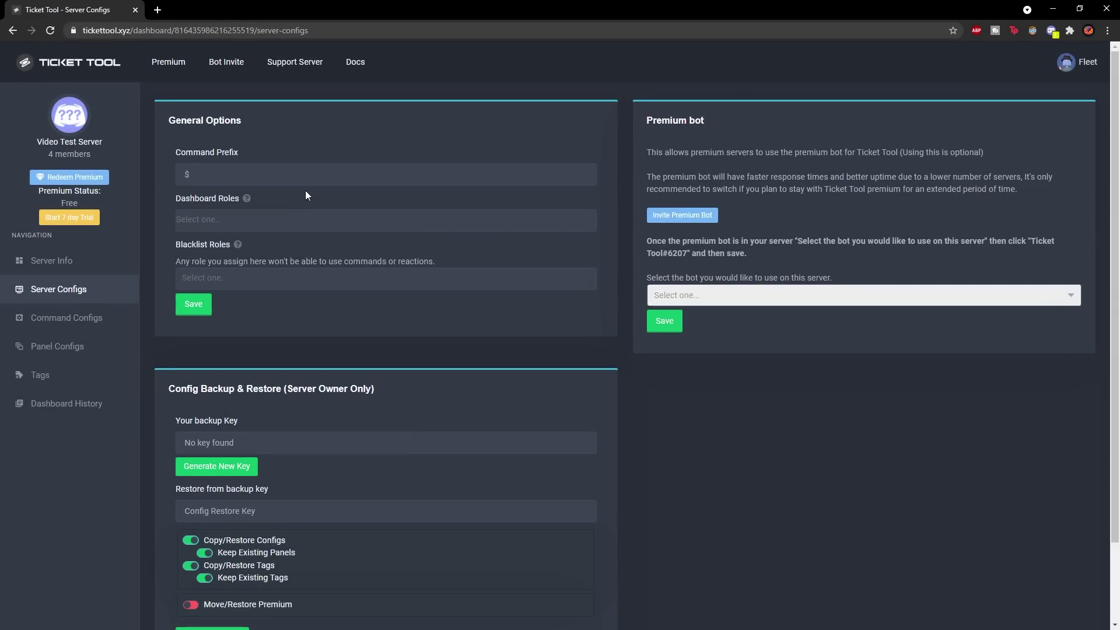
key(alt+Tab)
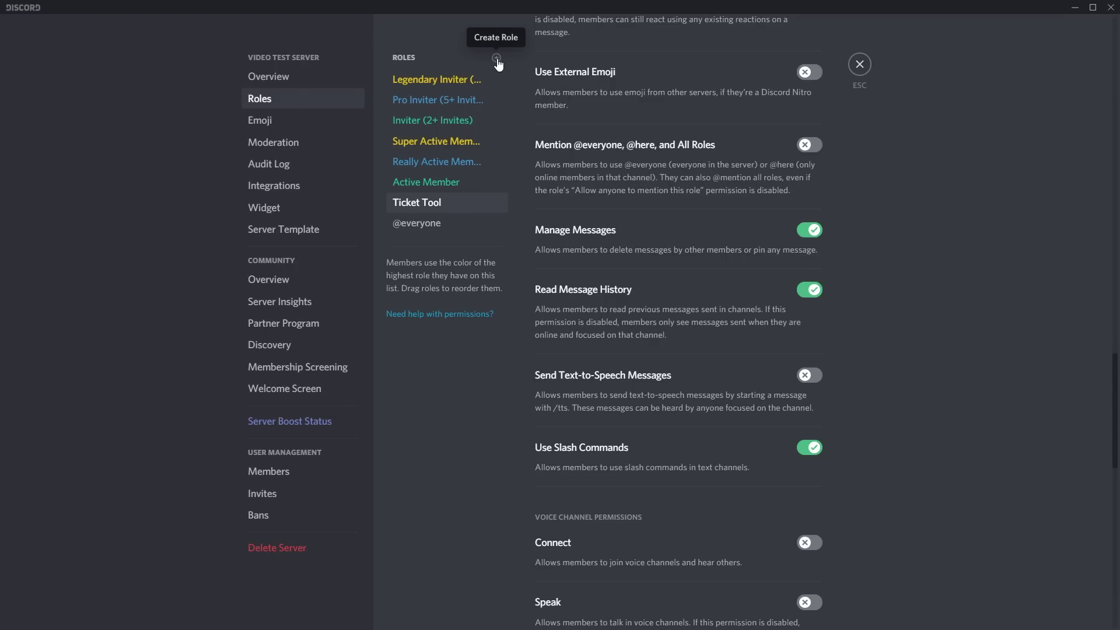
Create a new role named Supporter and move it to the top of the list.
click(496, 58)
scroll(758, 280, up, 15)
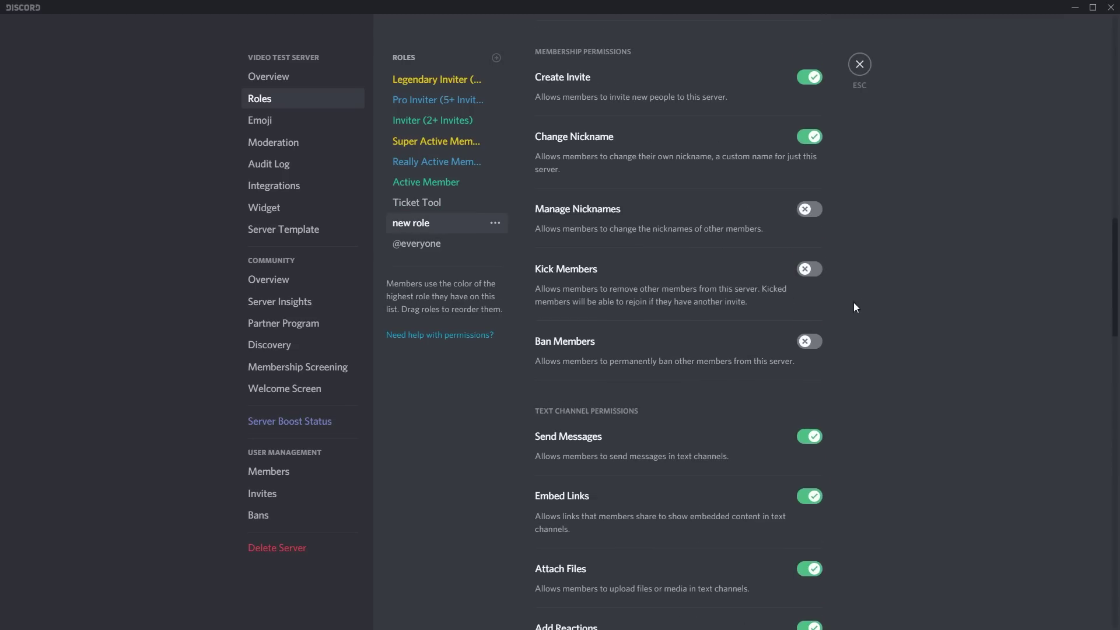
scroll(692, 263, up, 1)
triple_click(641, 120)
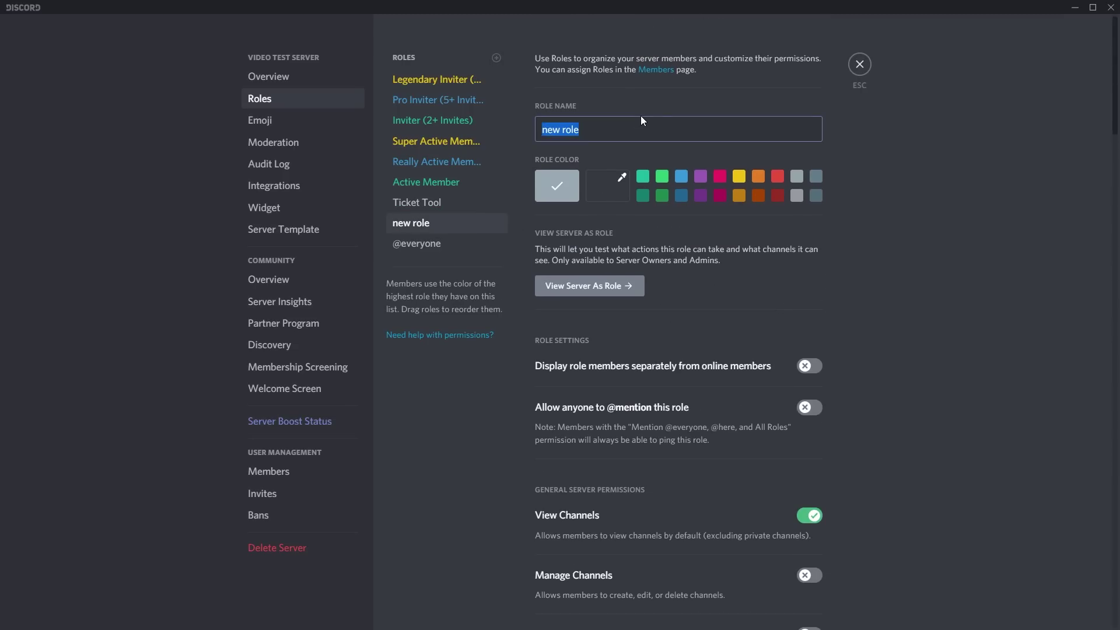
key(BackSpace)
text(Supporter)
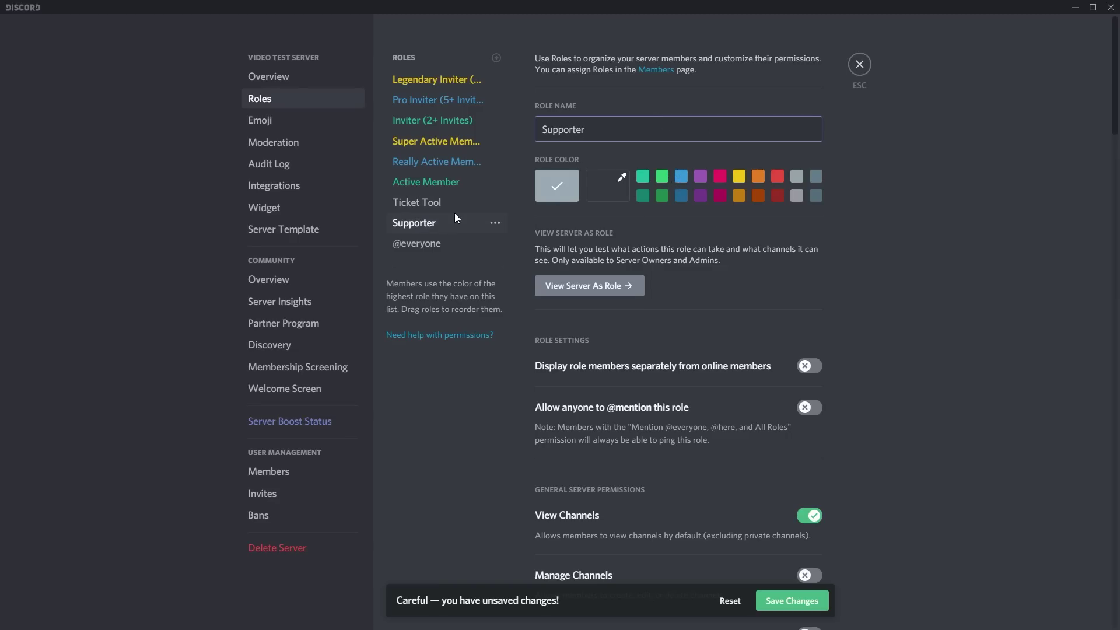
drag(455, 214, 451, 69)
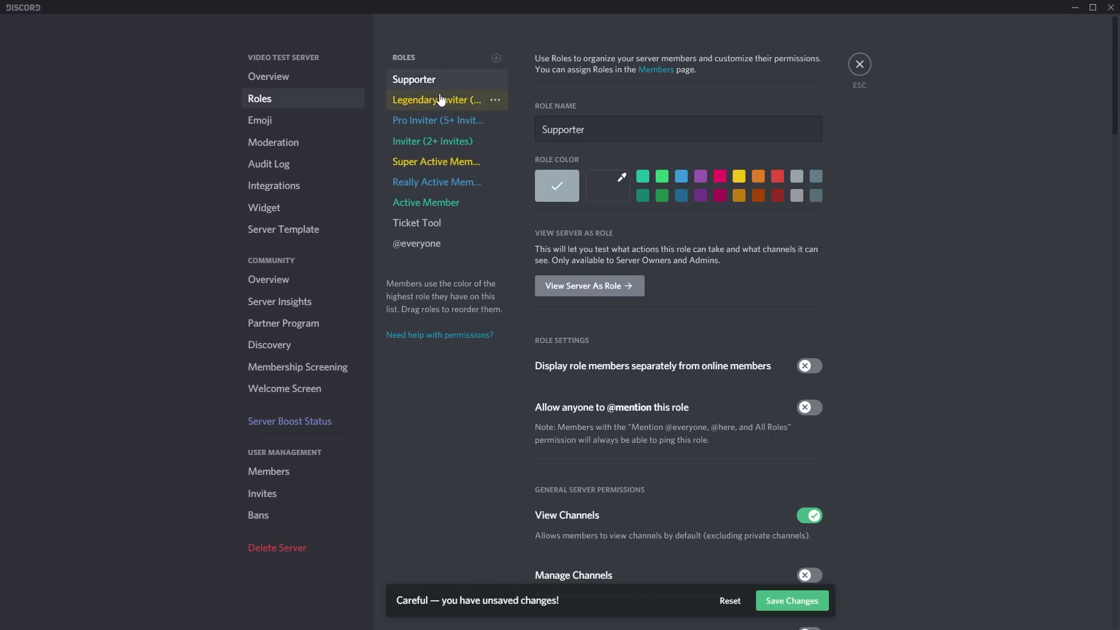
Give Supporter a blue colour, save, and close server settings.
click(682, 178)
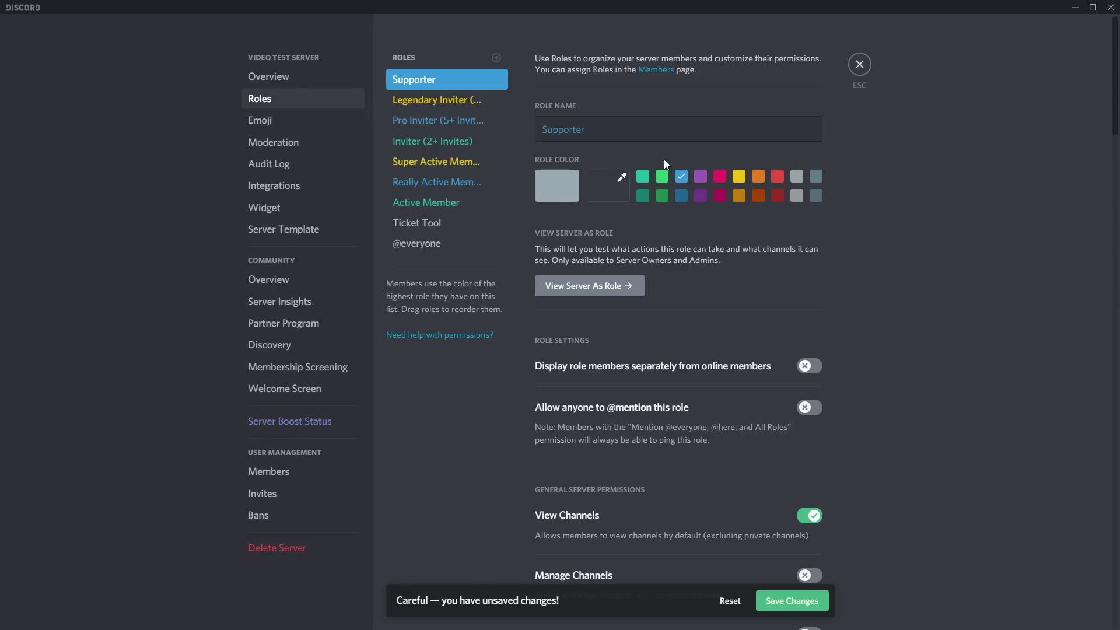
click(793, 601)
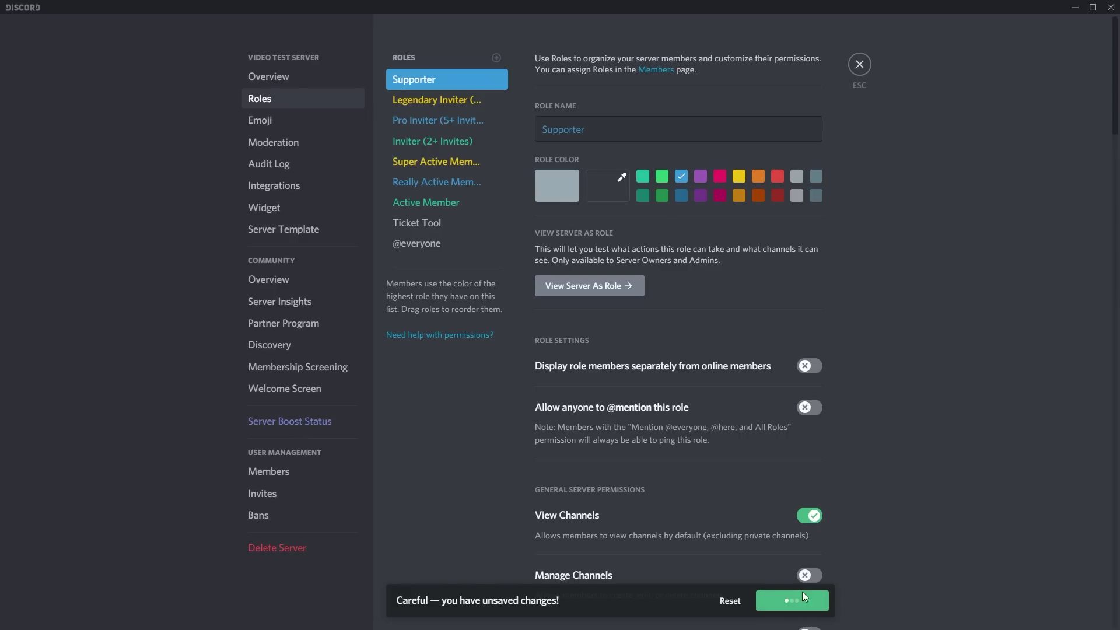
click(853, 67)
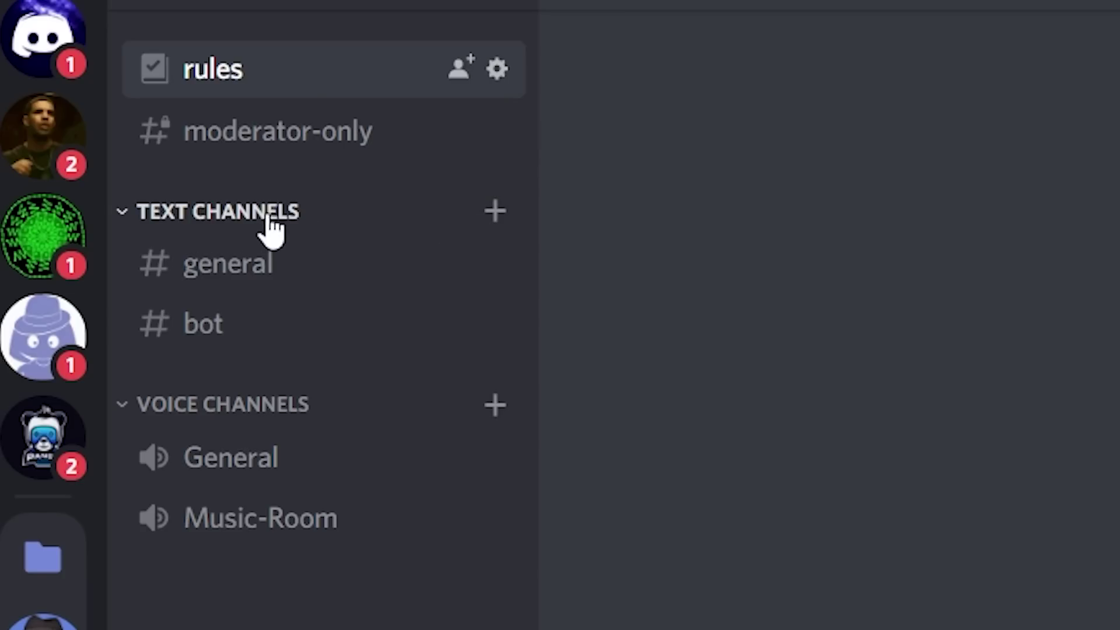
Create a text channel named 'support' in Video Test Server.
click(493, 230)
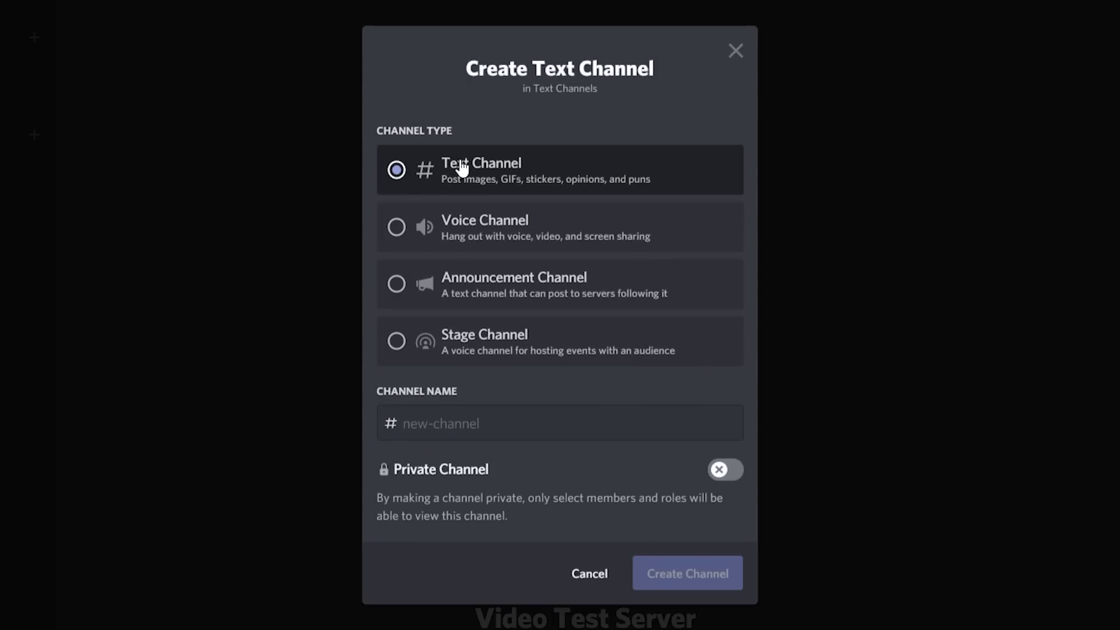
click(516, 417)
text(su)
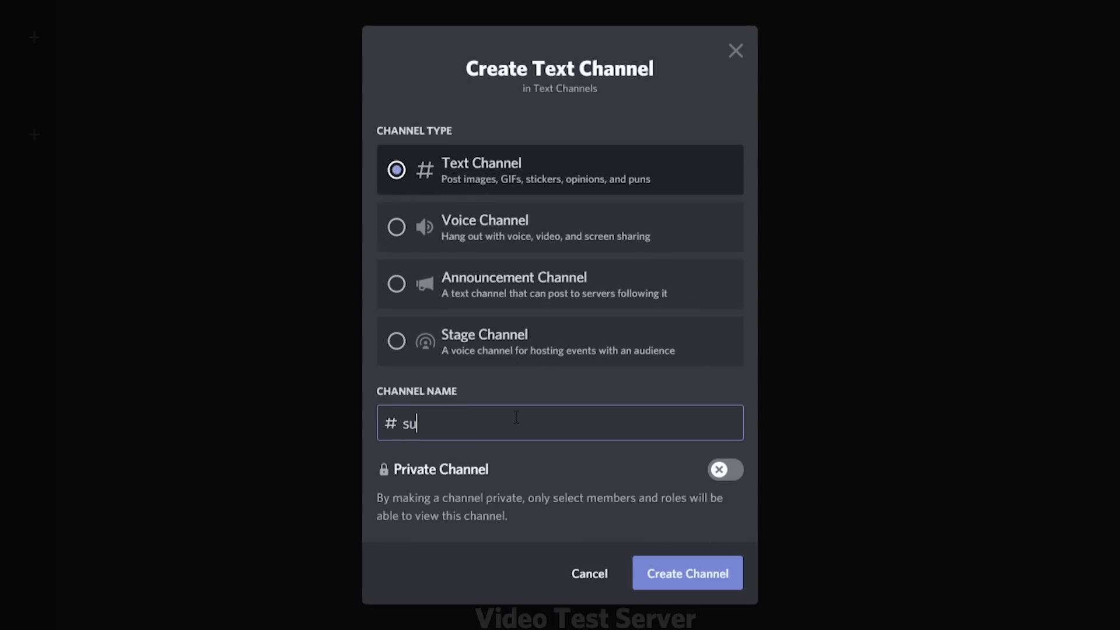
text(pport)
click(700, 578)
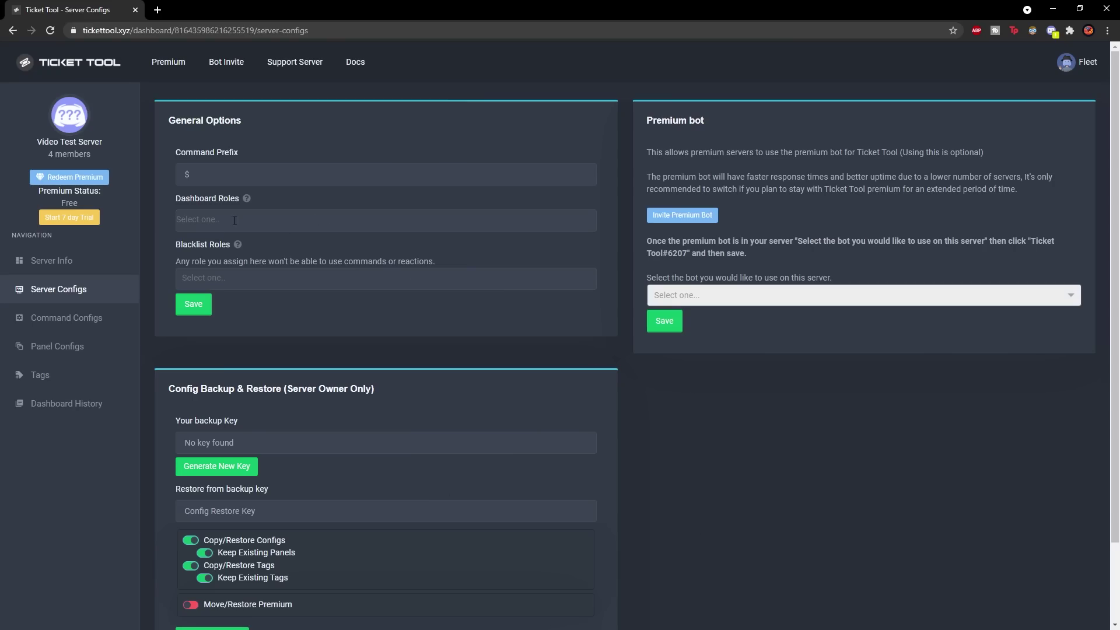
Choose Supporter from the Dashboard Roles dropdown, leaving the prefix as $.
click(235, 220)
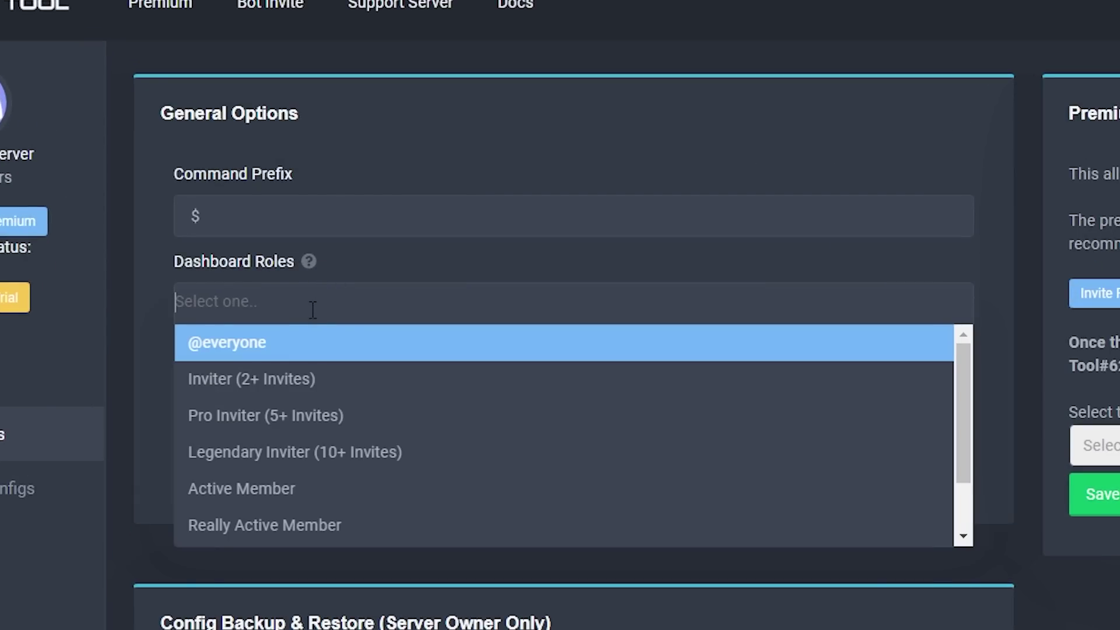
click(312, 310)
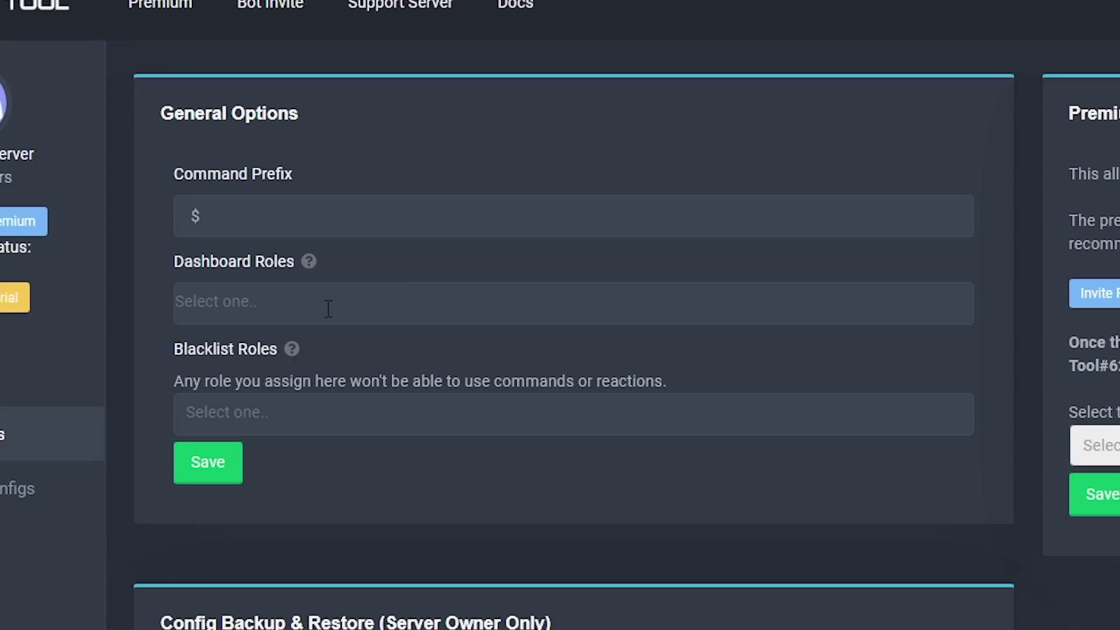
click(328, 309)
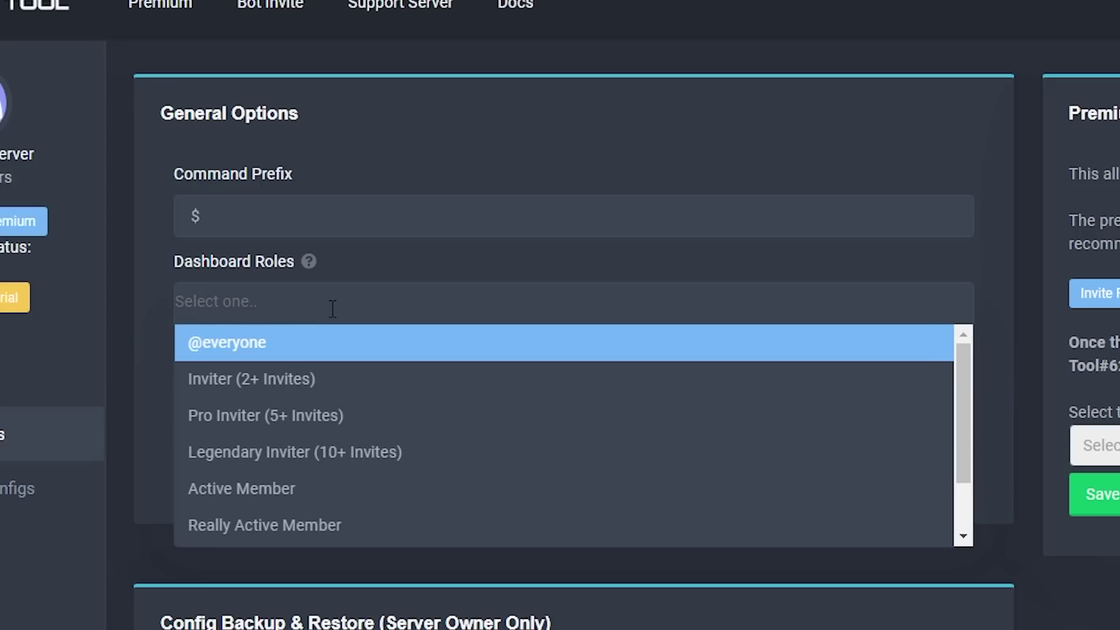
scroll(312, 440, down, 1)
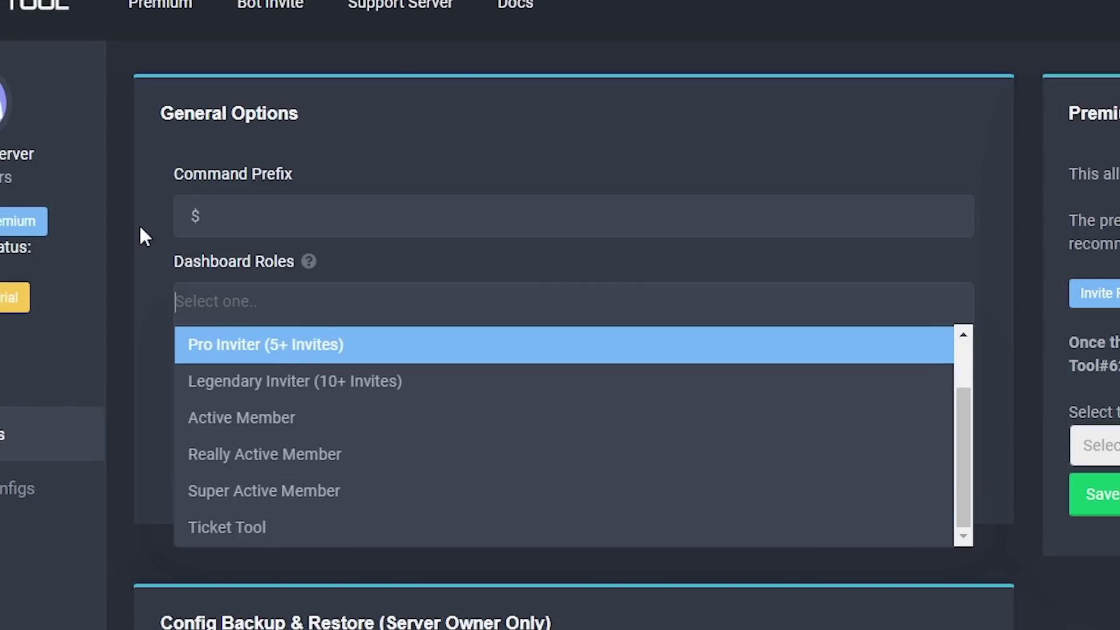
click(279, 286)
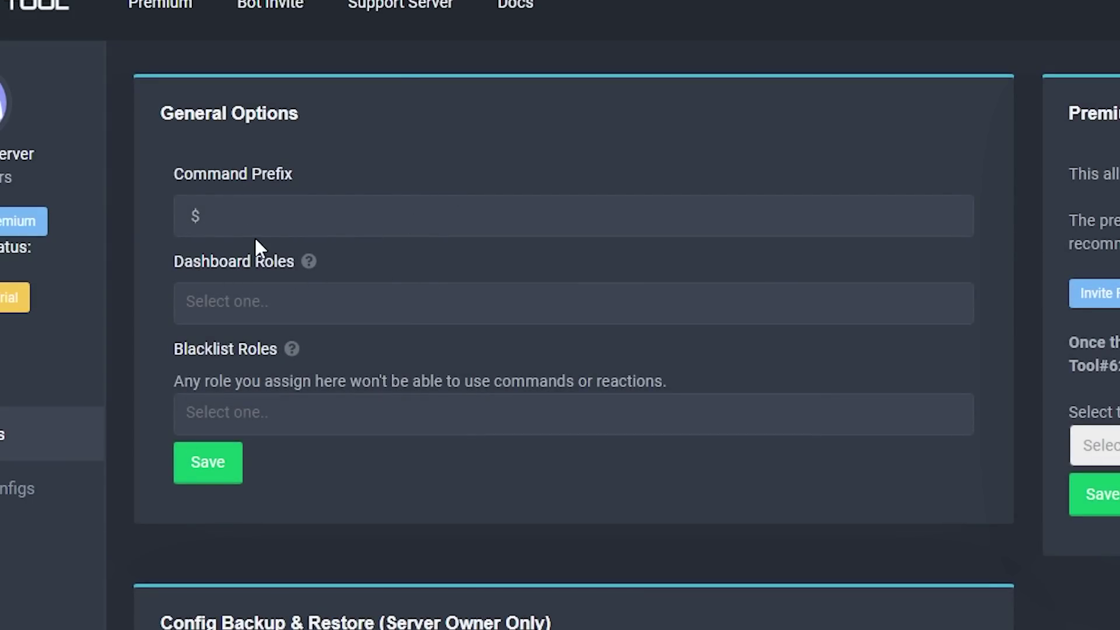
click(244, 222)
click(266, 301)
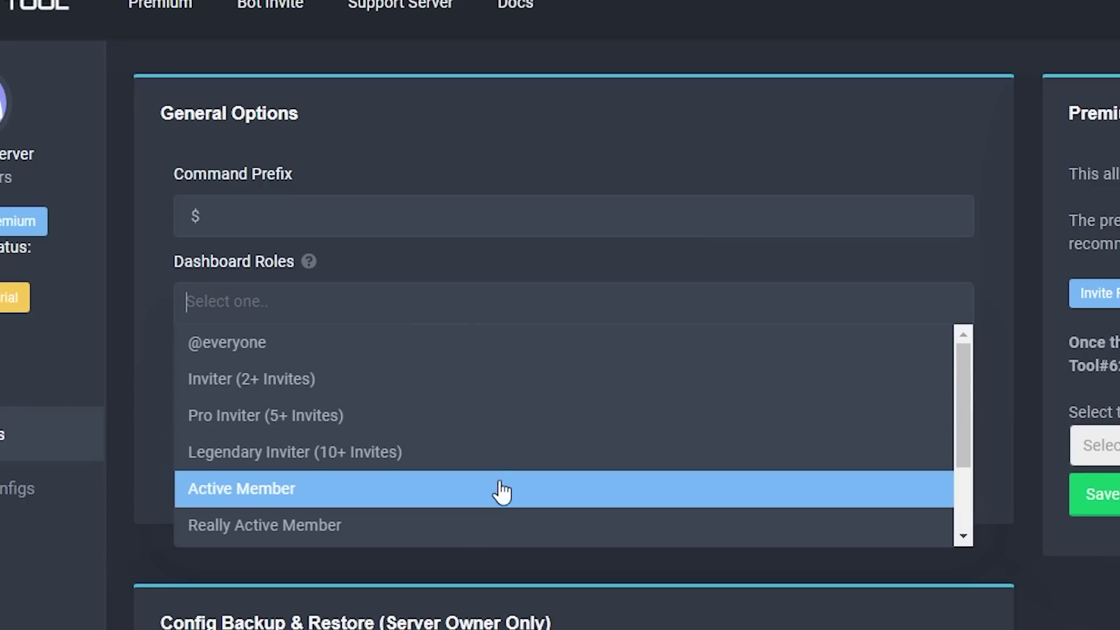
scroll(444, 525, down, 2)
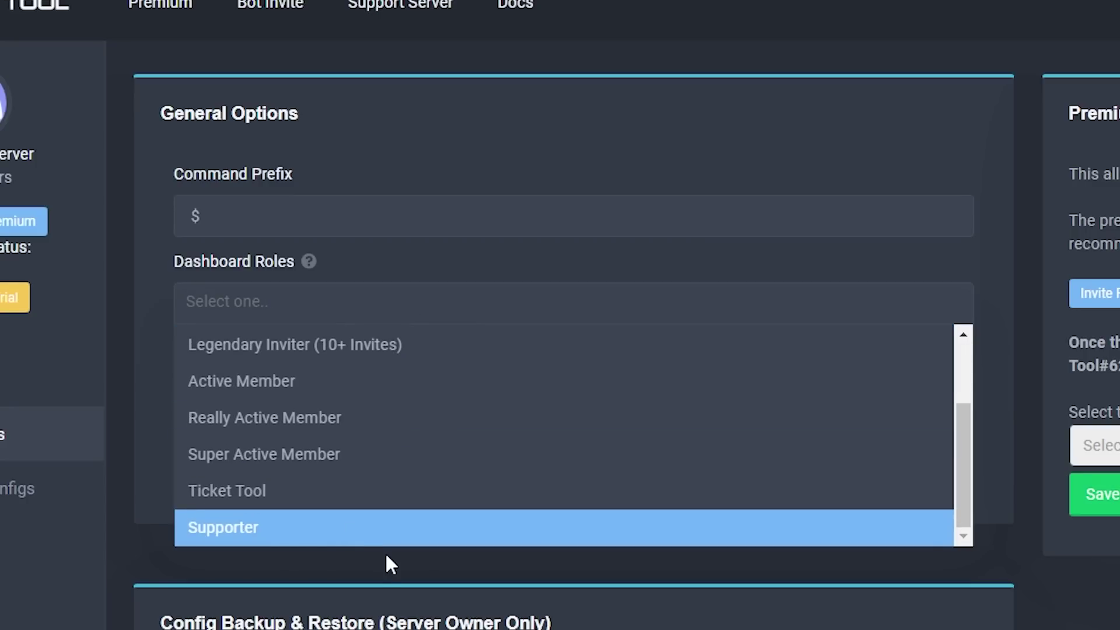
click(286, 540)
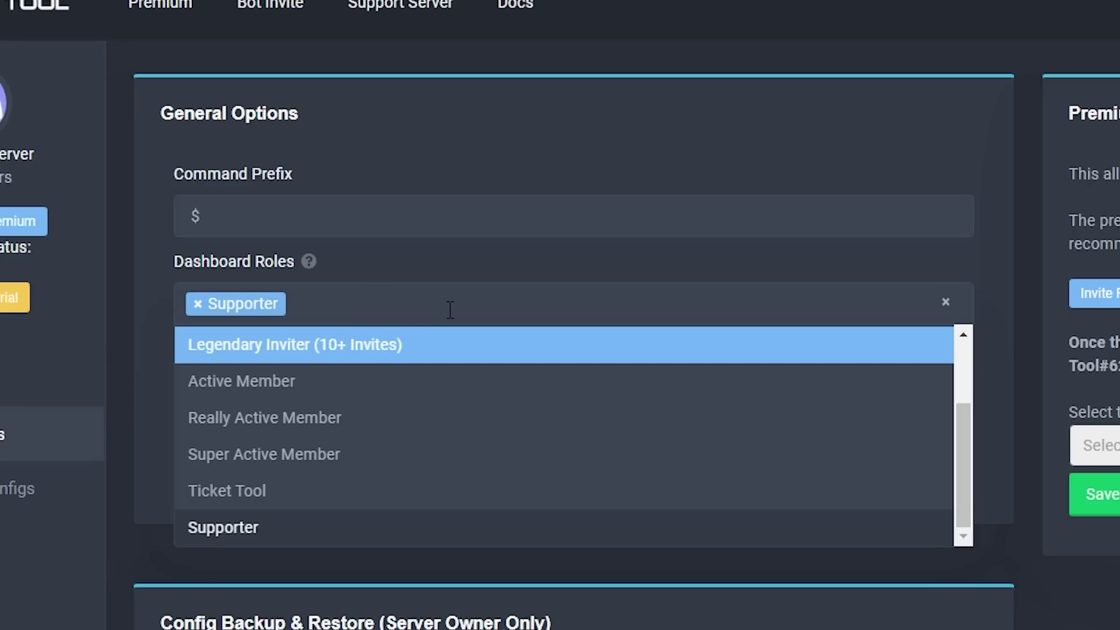
click(518, 263)
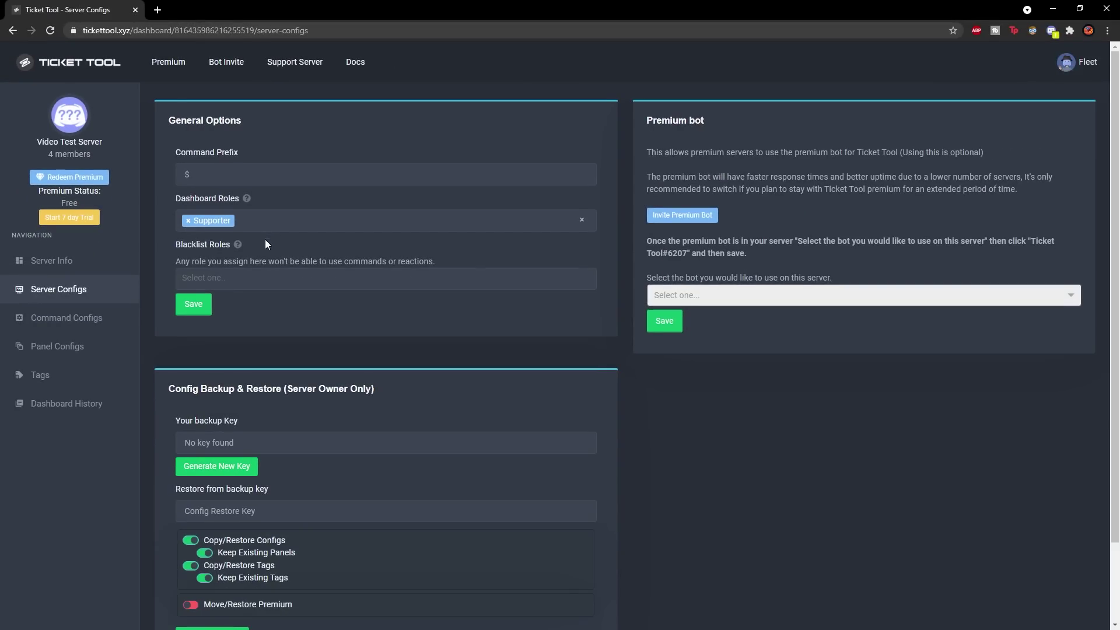
Leave Blacklist Roles empty, save General Options, and go to Command Configs.
click(360, 356)
click(254, 278)
click(254, 277)
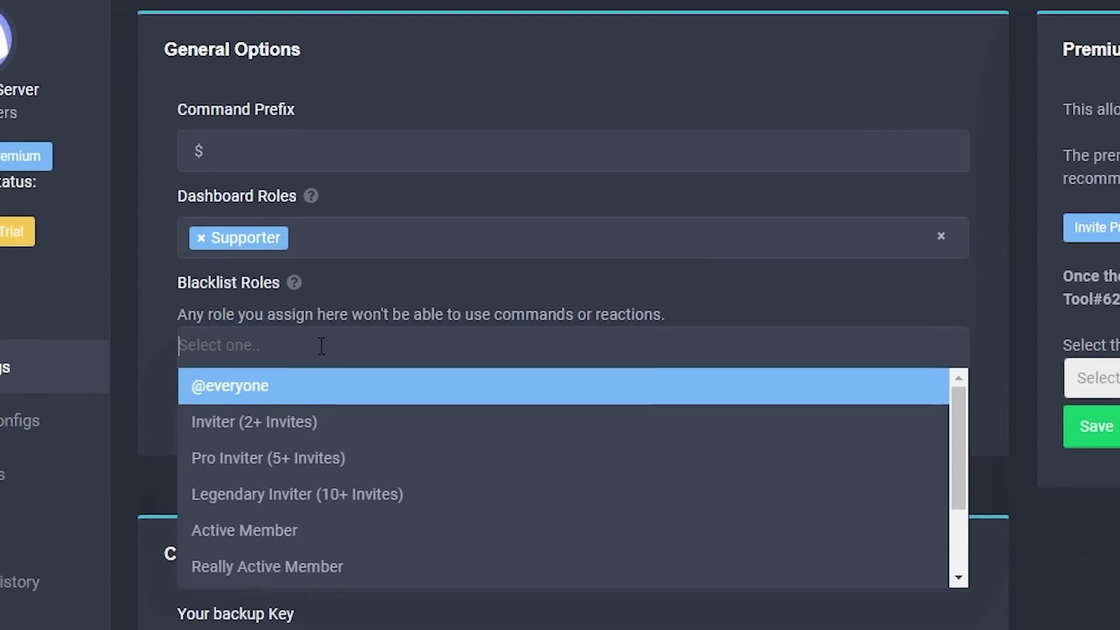
click(253, 278)
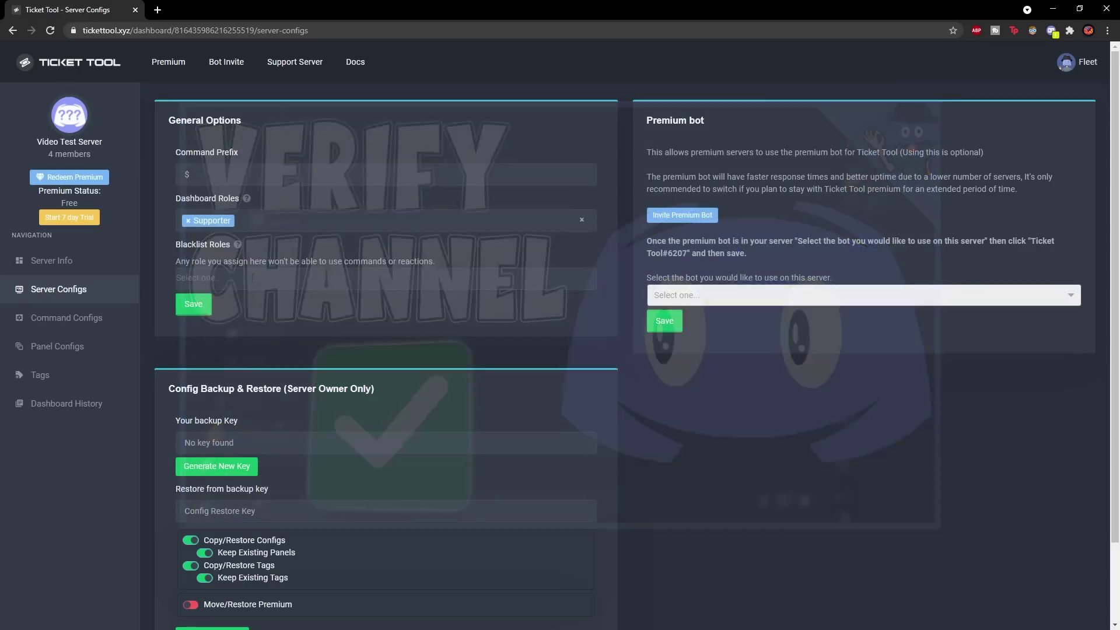
click(343, 278)
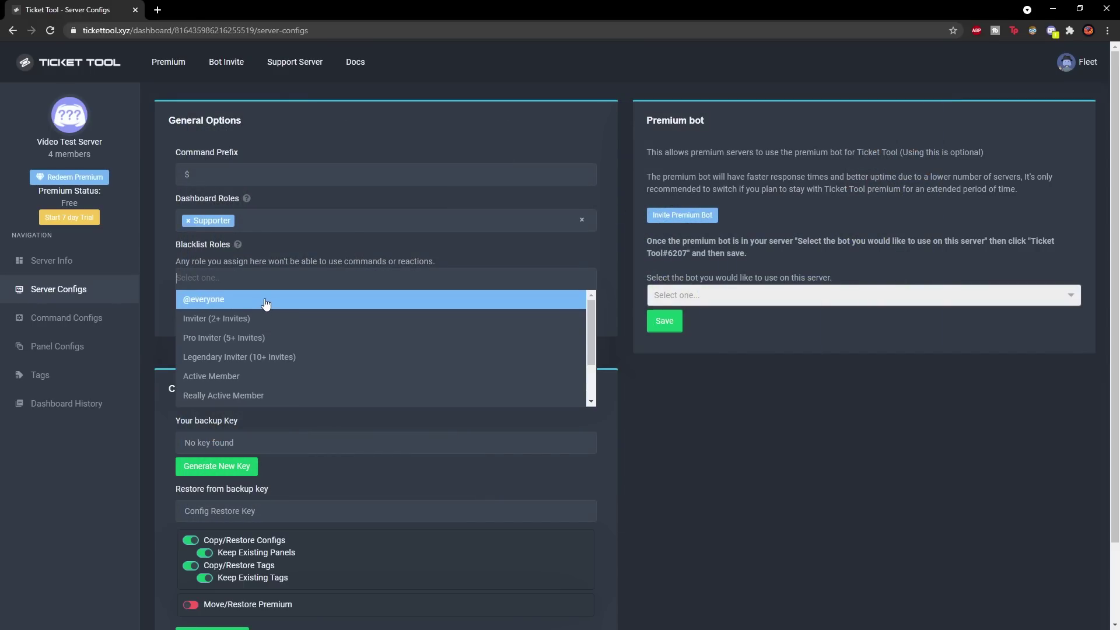
click(226, 278)
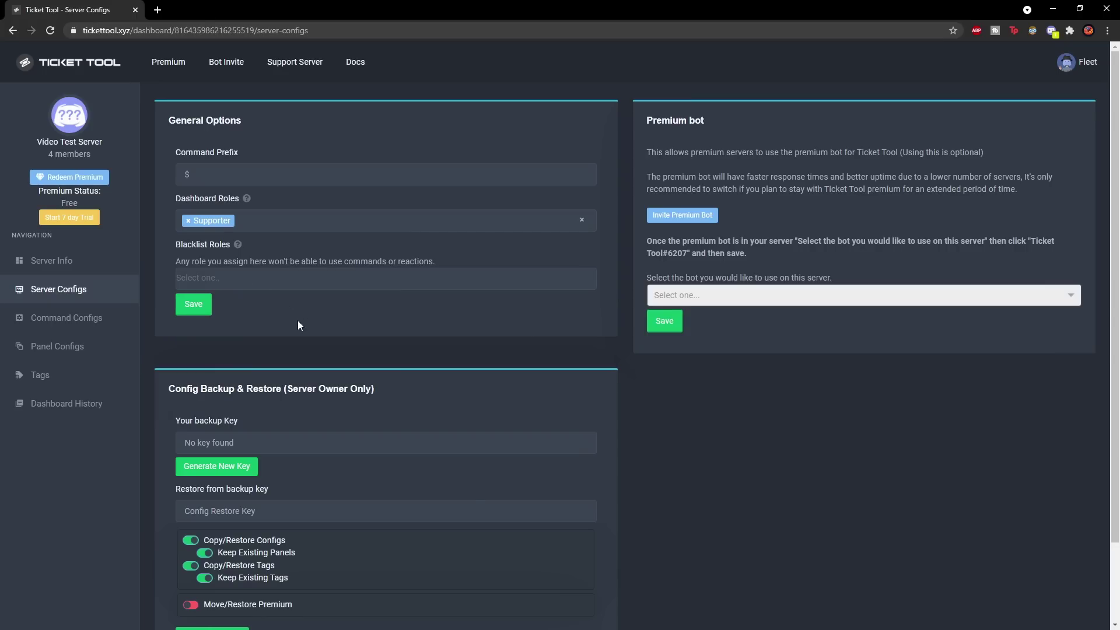
click(195, 306)
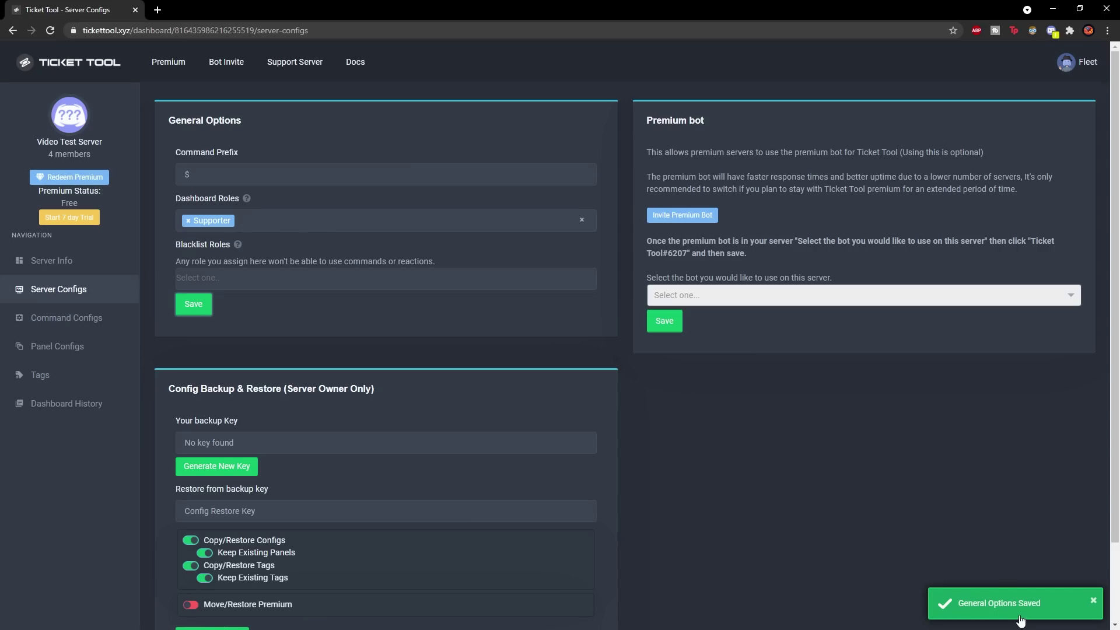
click(70, 322)
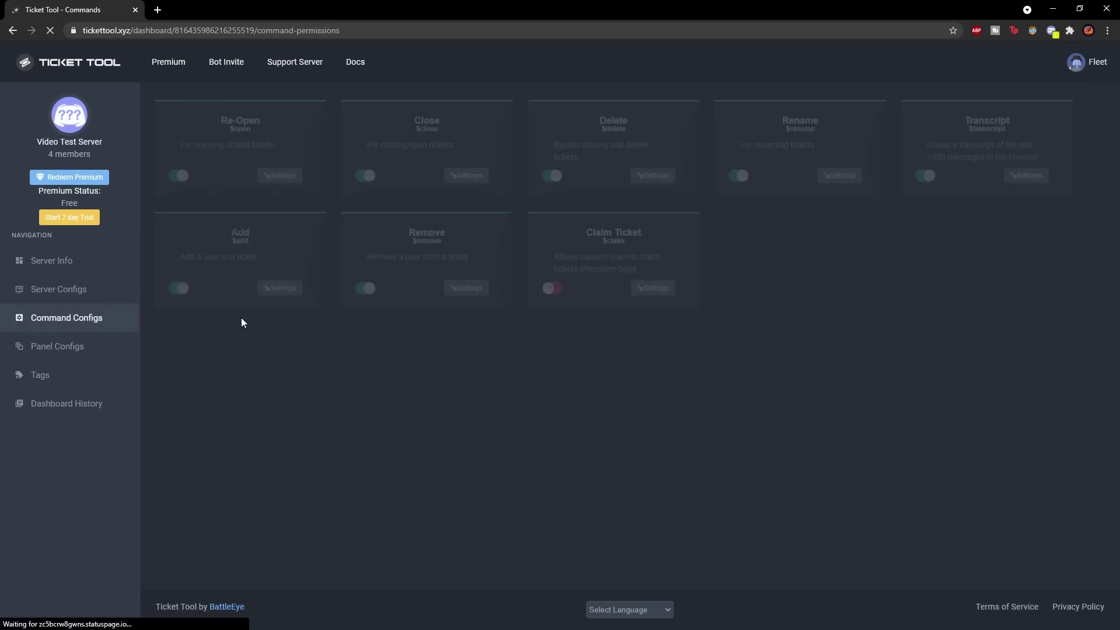